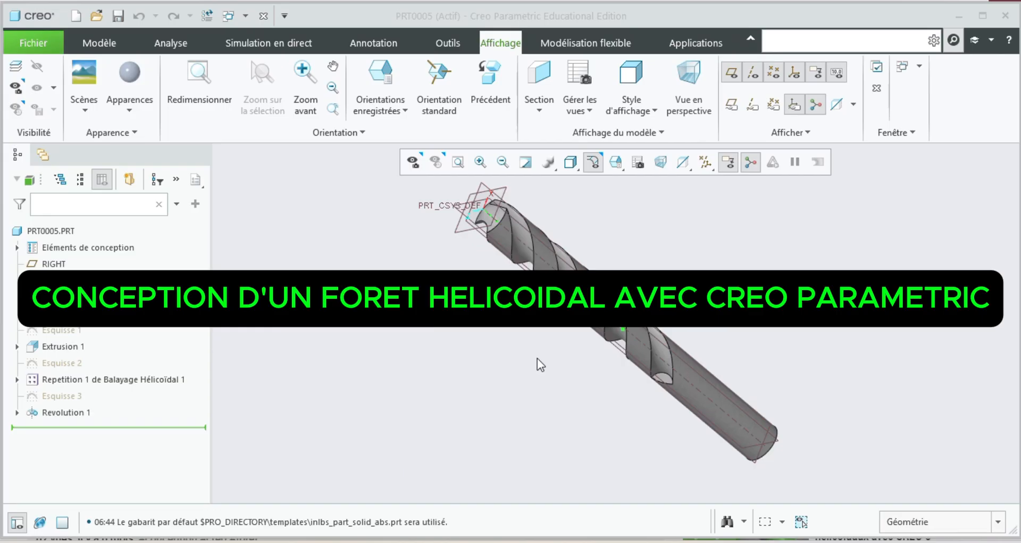
# Create a new part and start a sketch on the FRONT plane.
pyautogui.click(75, 17)
pyautogui.click(587, 445)
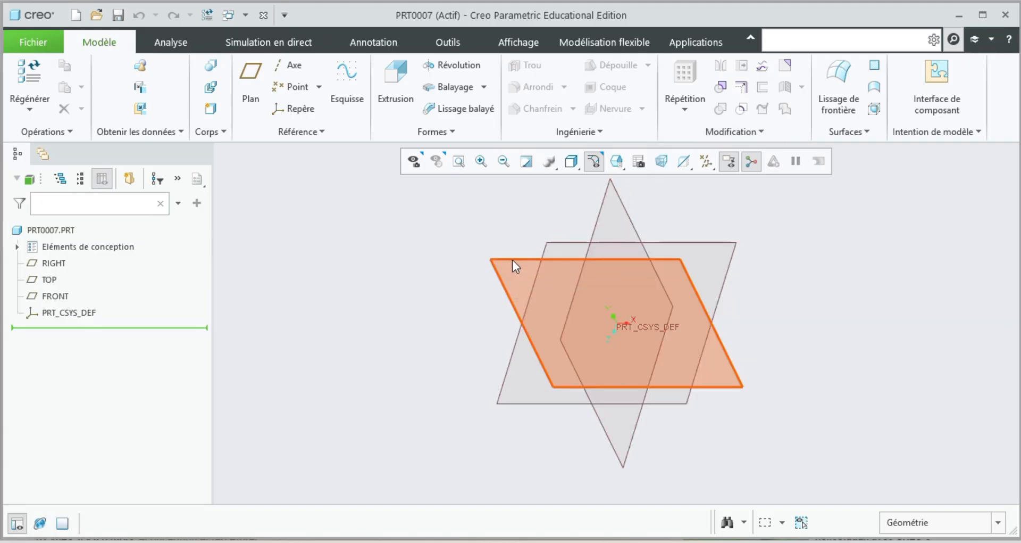
pyautogui.click(524, 262)
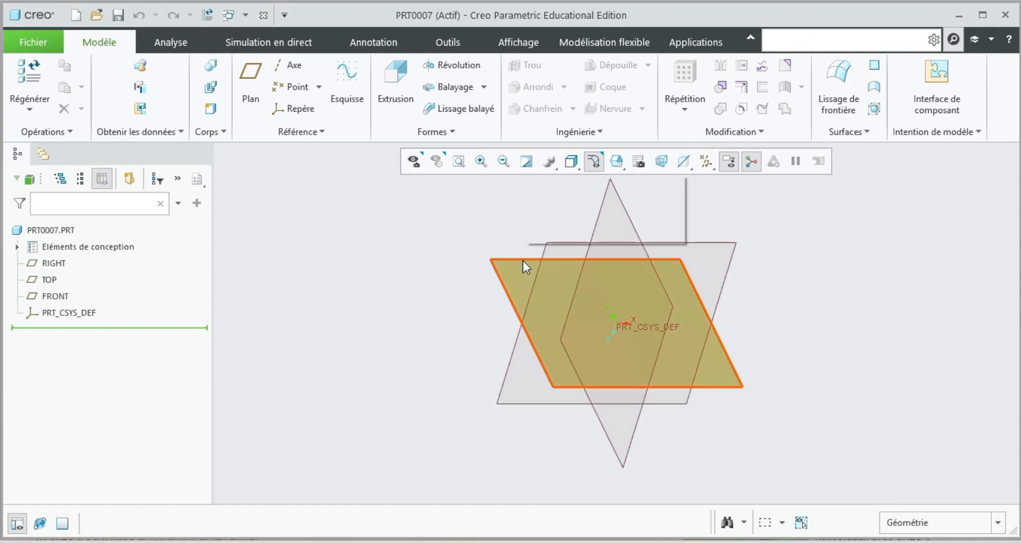
pyautogui.click(556, 231)
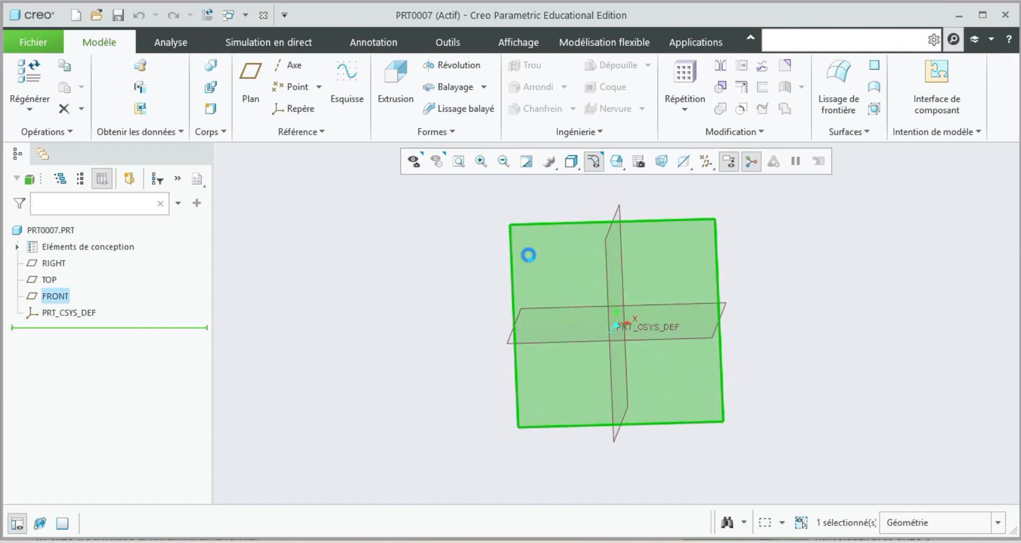
pyautogui.click(514, 270)
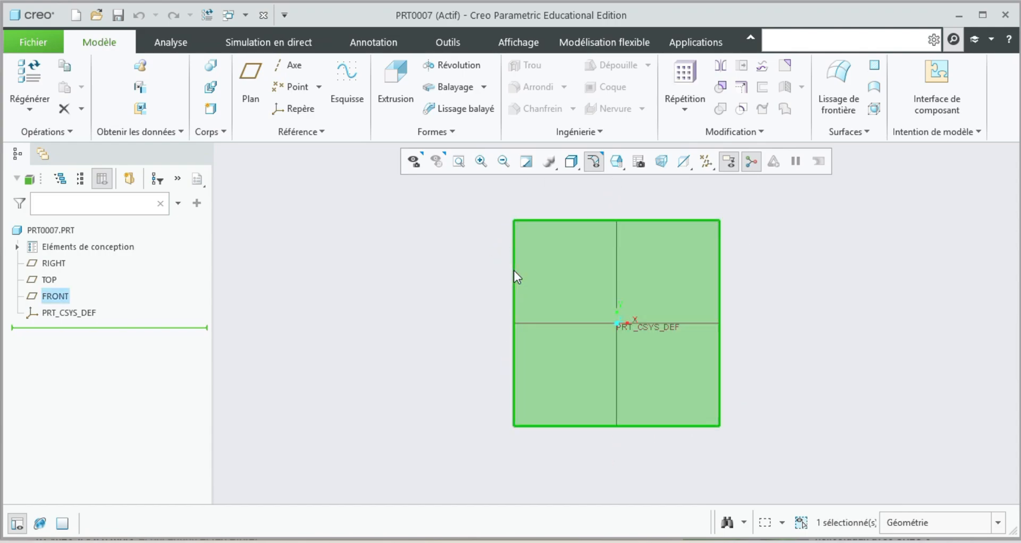
pyautogui.click(525, 218)
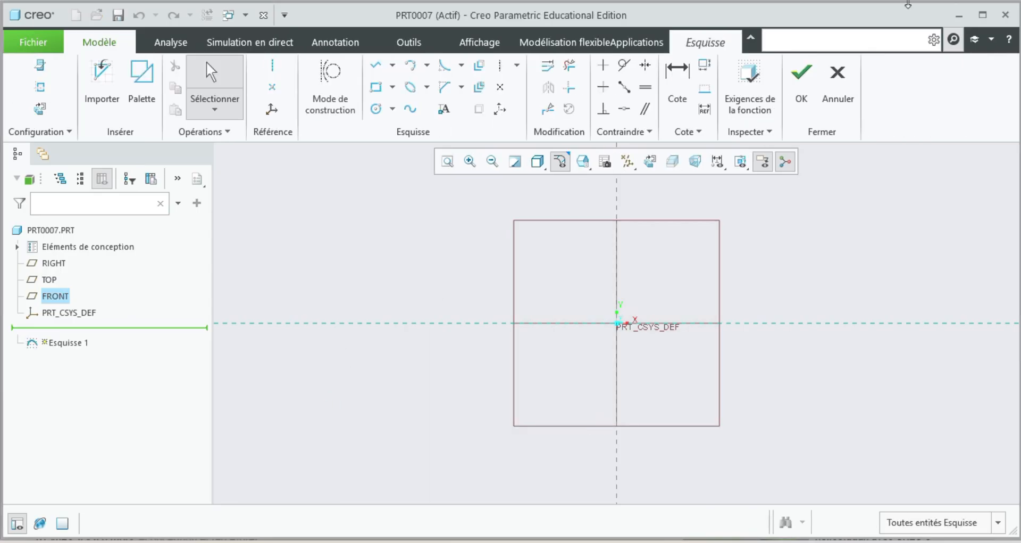
# Sketch a circle centred on the origin with a diameter of about 271.
pyautogui.click(376, 109)
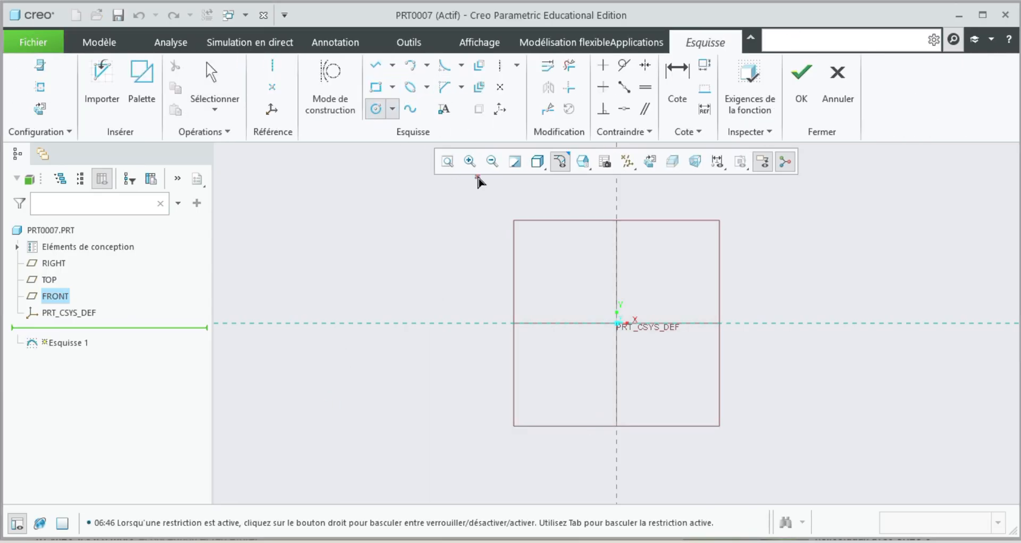
pyautogui.click(617, 324)
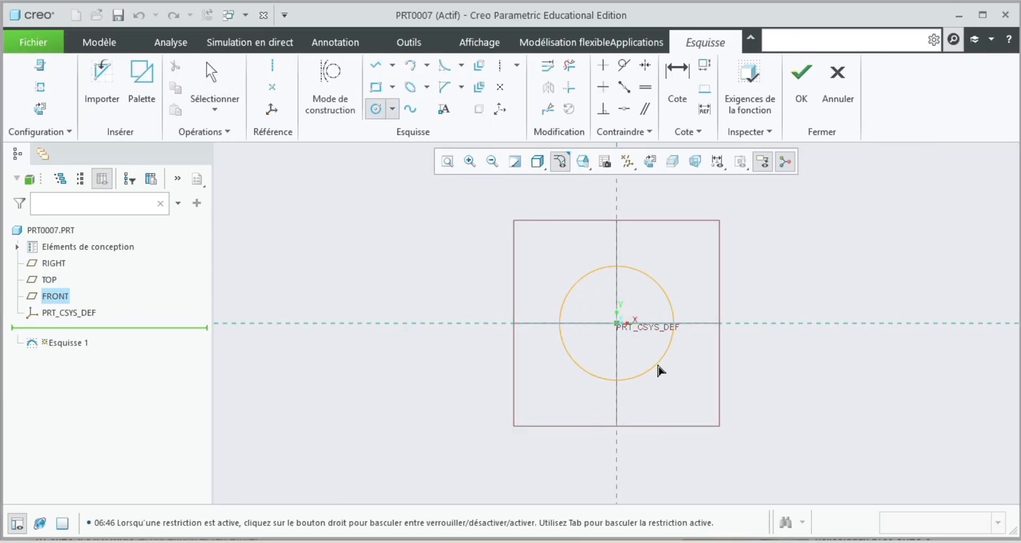
pyautogui.click(657, 368)
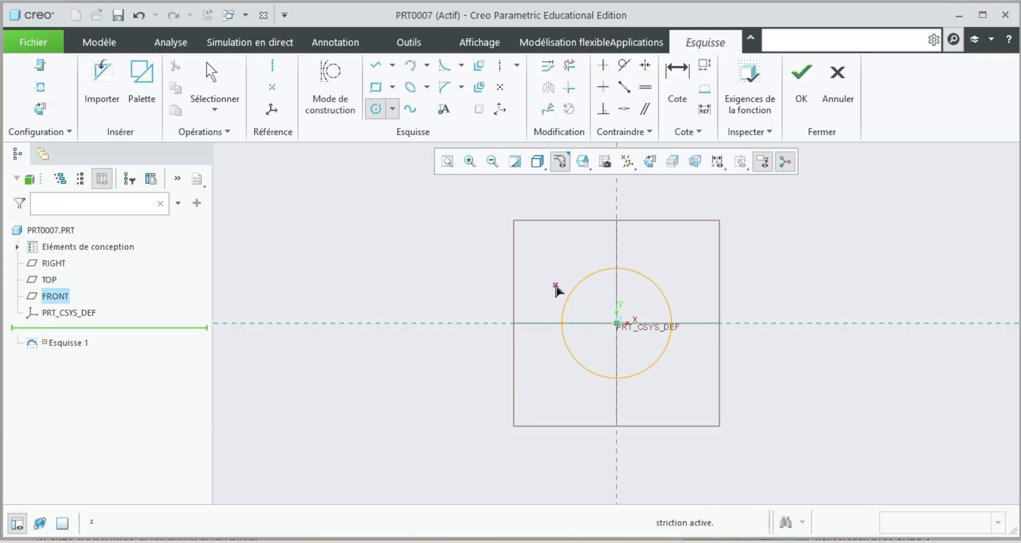
pyautogui.middleClick(587, 300)
pyautogui.click(547, 270)
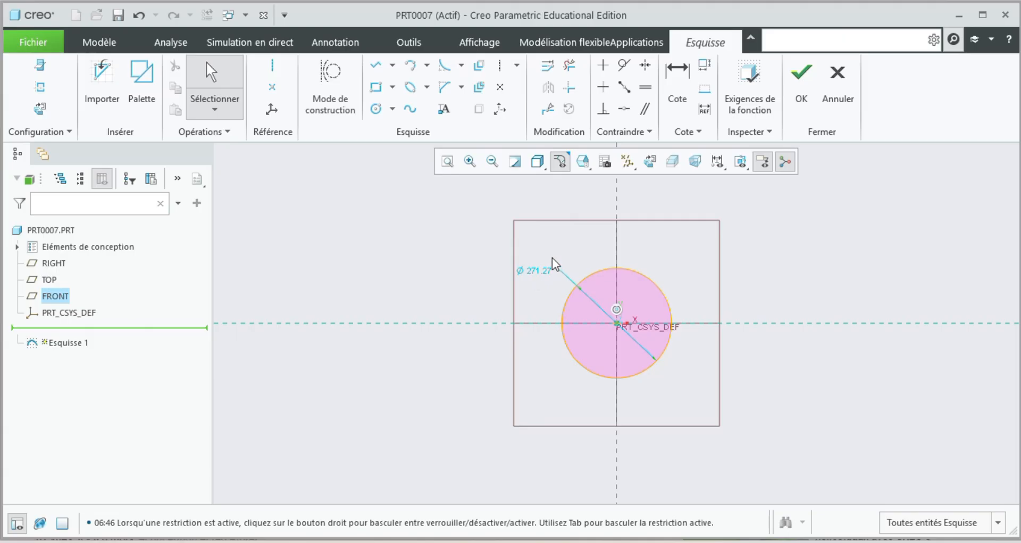
# Set the circle's diameter to 15 and finish the sketch.
pyautogui.doubleClick(538, 270)
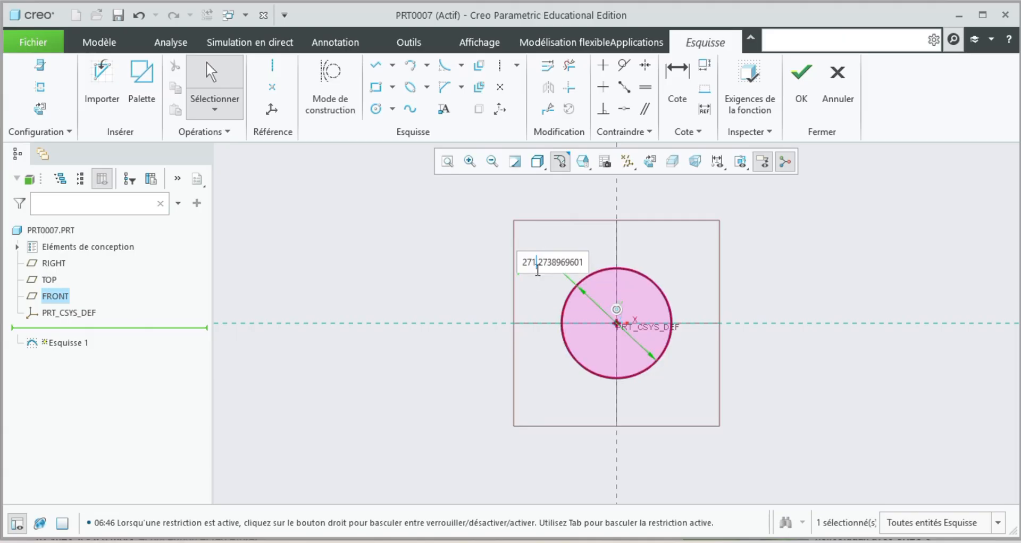
pyautogui.doubleClick(572, 261)
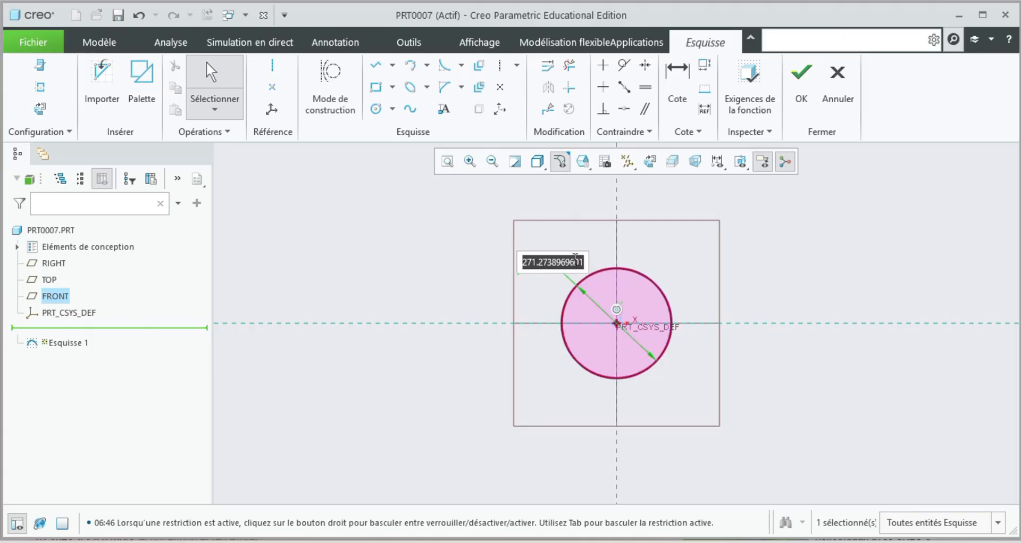
pyautogui.write('15')
pyautogui.press('Return')
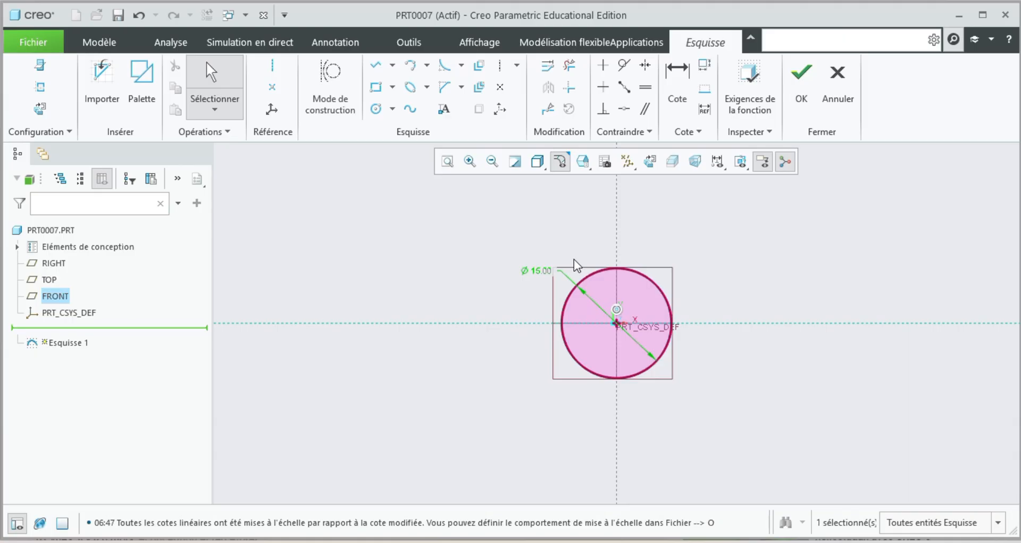
pyautogui.click(802, 80)
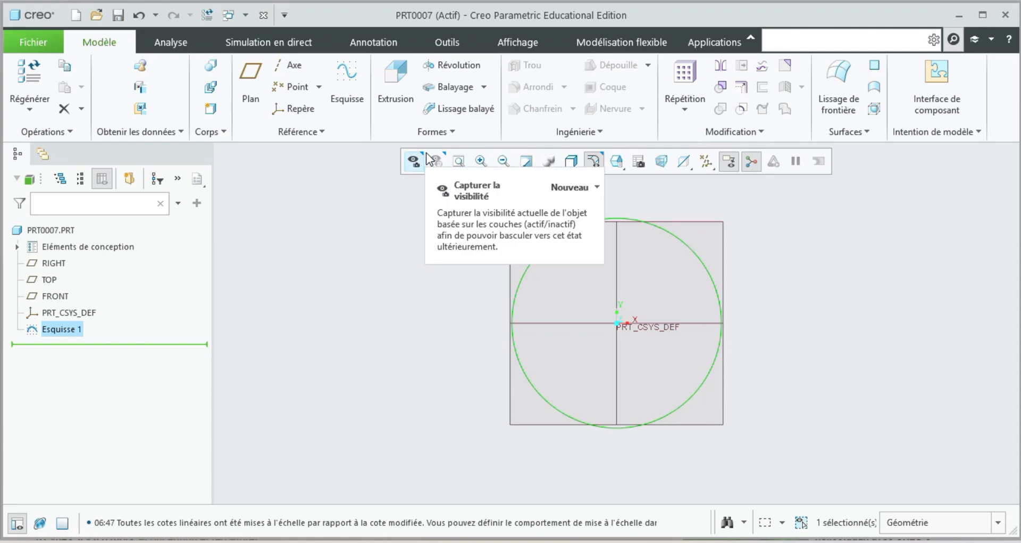
# Extrude the circle sketch as a solid to a depth of 150.
pyautogui.click(400, 80)
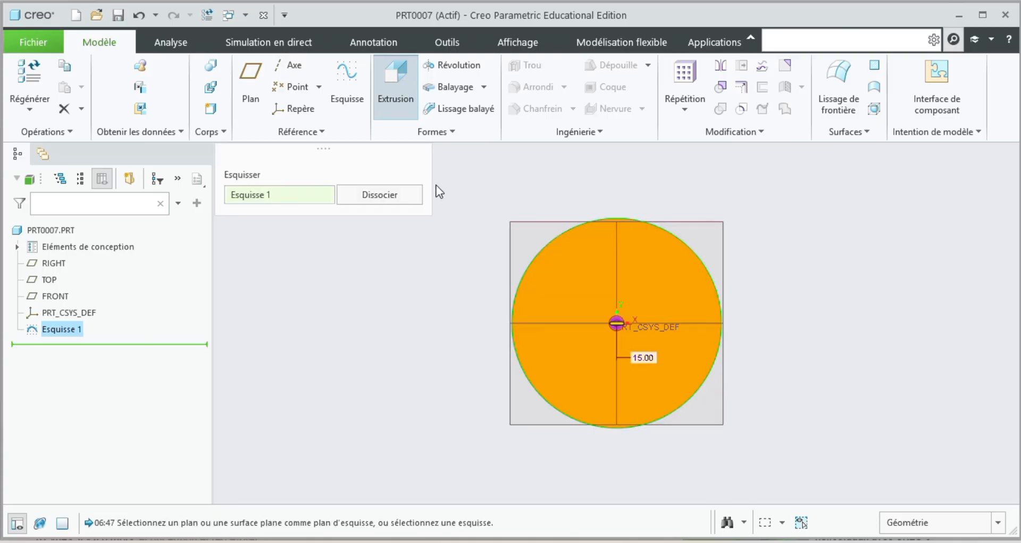
pyautogui.moveTo(495, 322); pyautogui.dragTo(434, 324, button='middle')
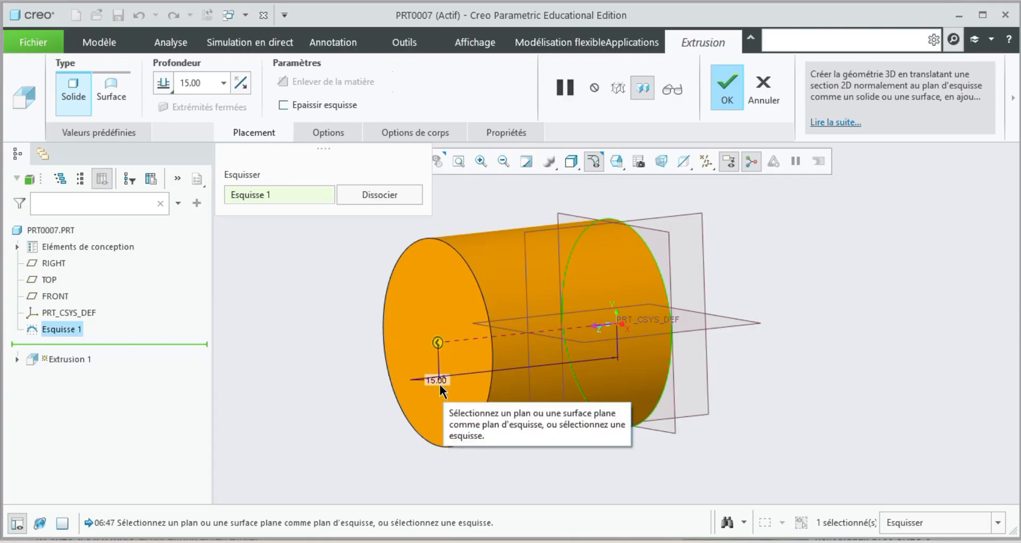
pyautogui.moveTo(440, 380)
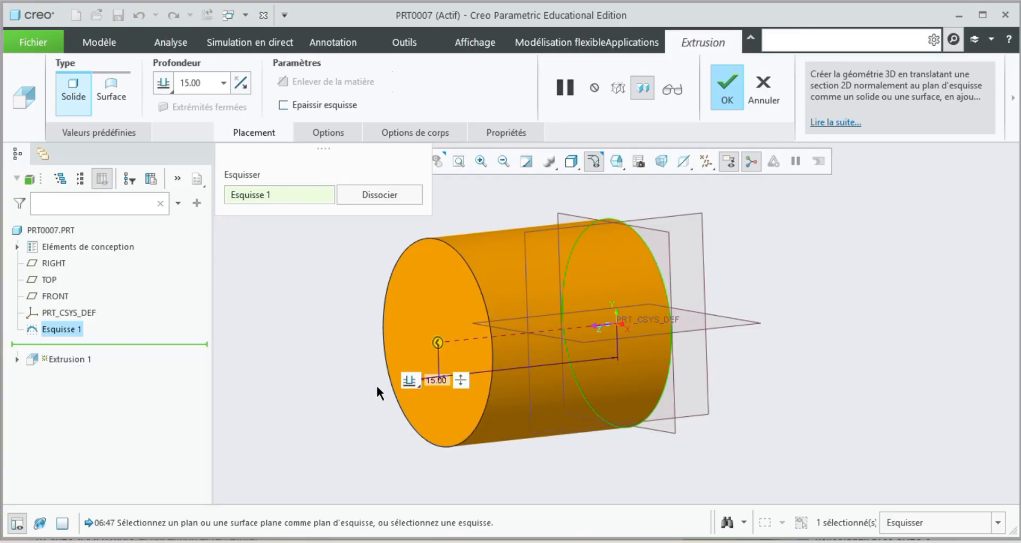
pyautogui.moveTo(439, 343); pyautogui.dragTo(492, 336)
pyautogui.doubleClick(492, 374)
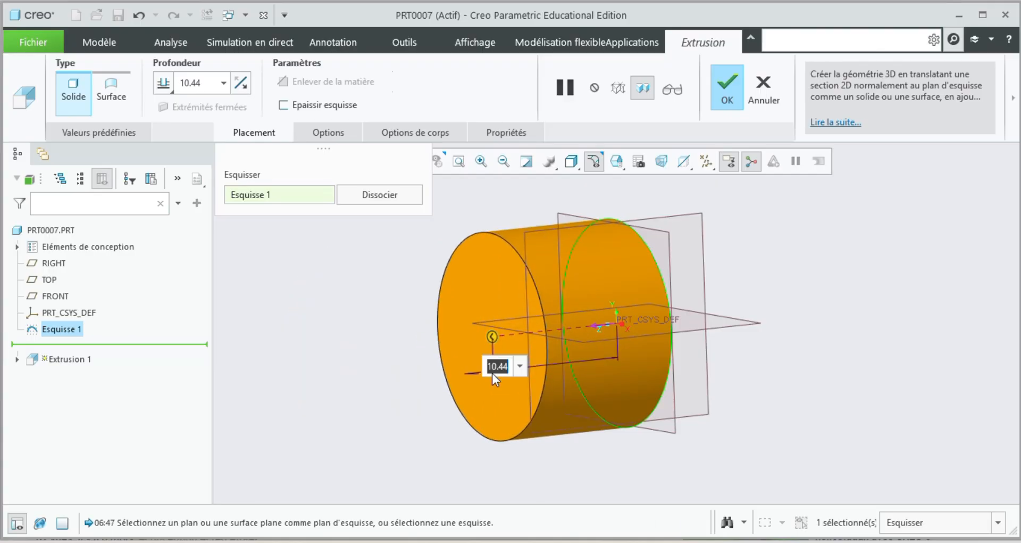
pyautogui.write('150')
pyautogui.press('Return')
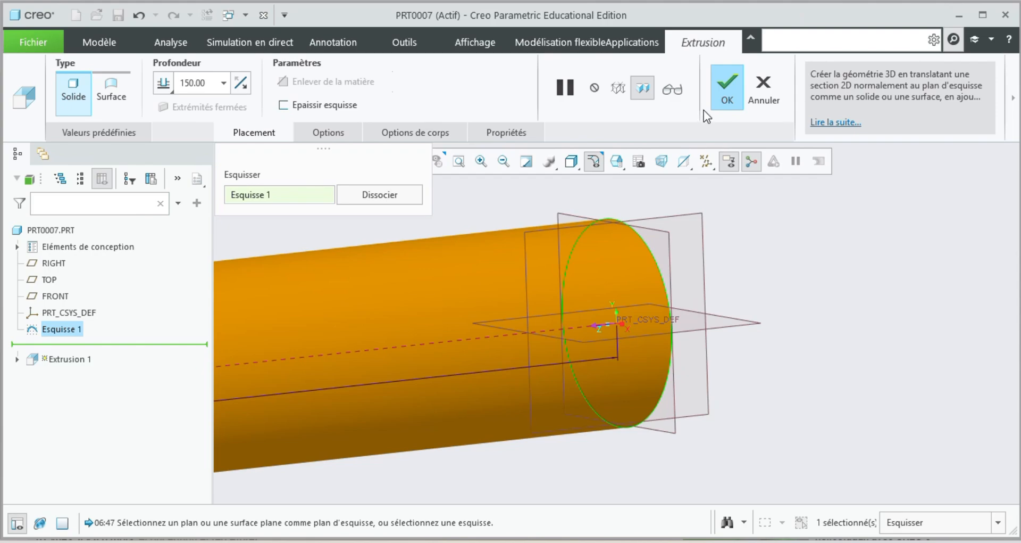
pyautogui.click(727, 88)
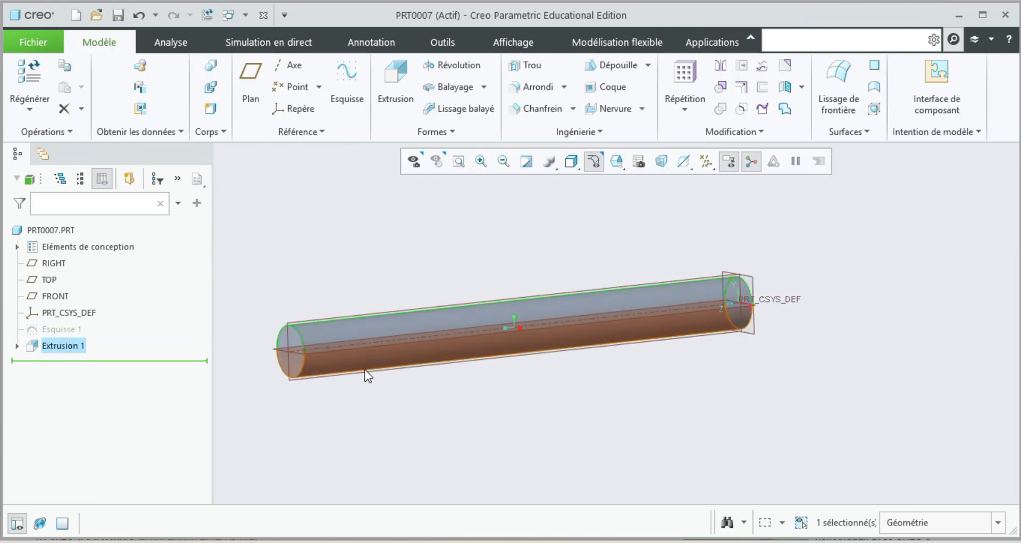
# Start a new sketch on the RIGHT plane, viewed squarely at the cylinder end opposite the part's coordinate system.
pyautogui.click(303, 322)
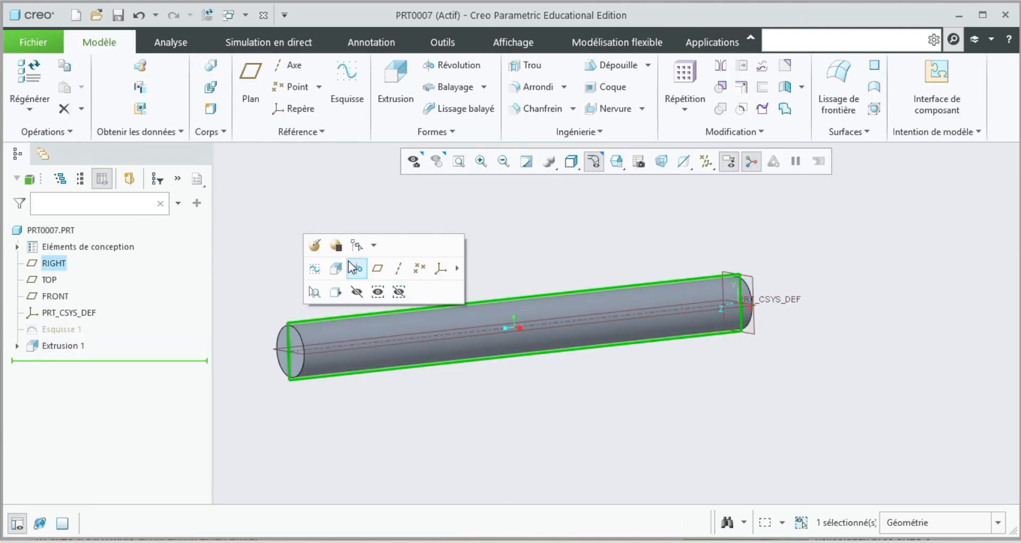
pyautogui.click(336, 293)
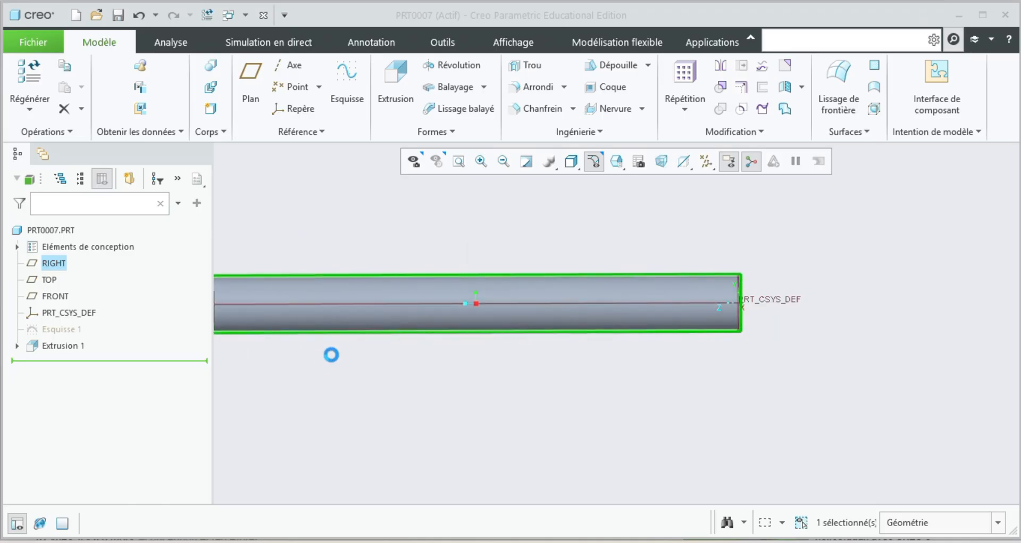
pyautogui.click(459, 161)
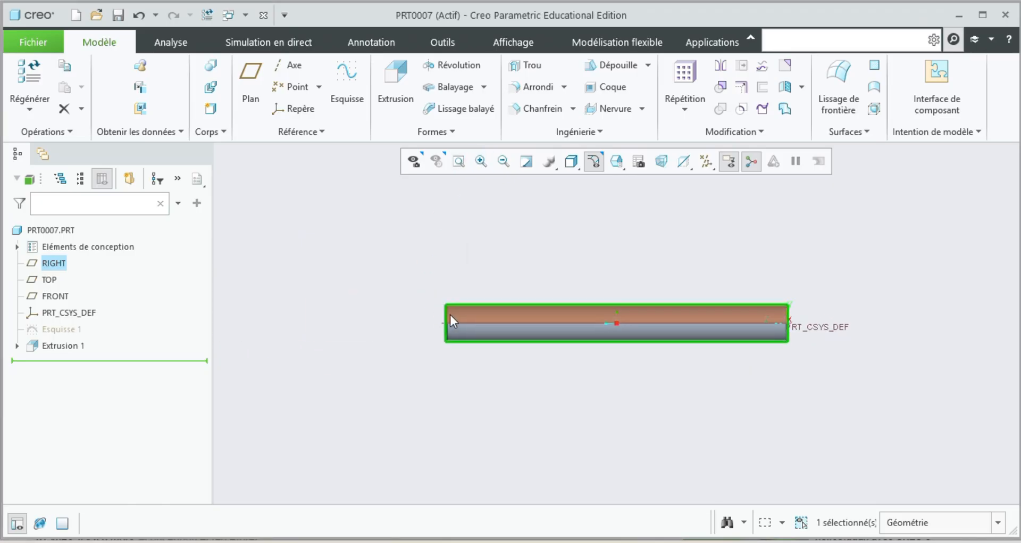
pyautogui.scroll(-4, 468, 322)
pyautogui.scroll(-3, 474, 330)
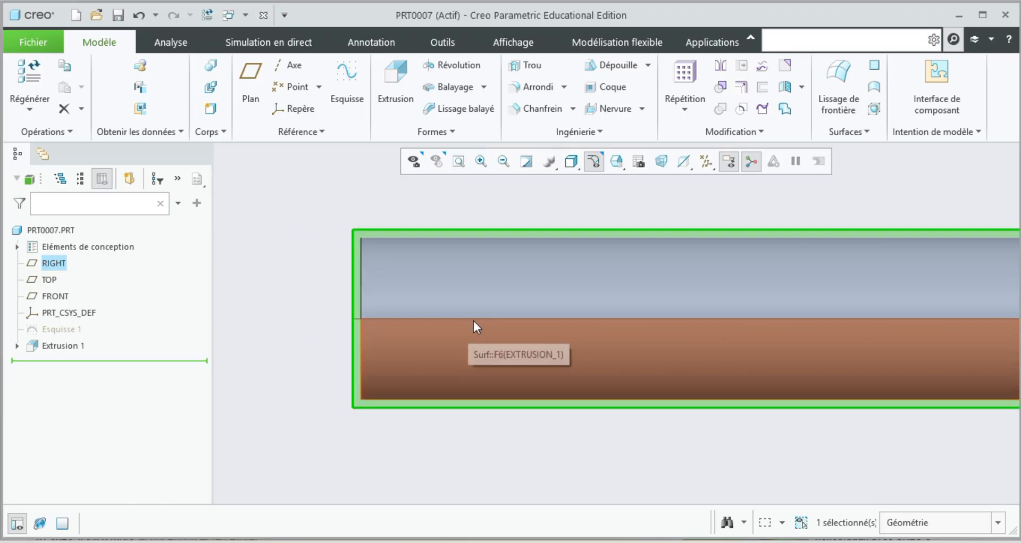
pyautogui.click(346, 87)
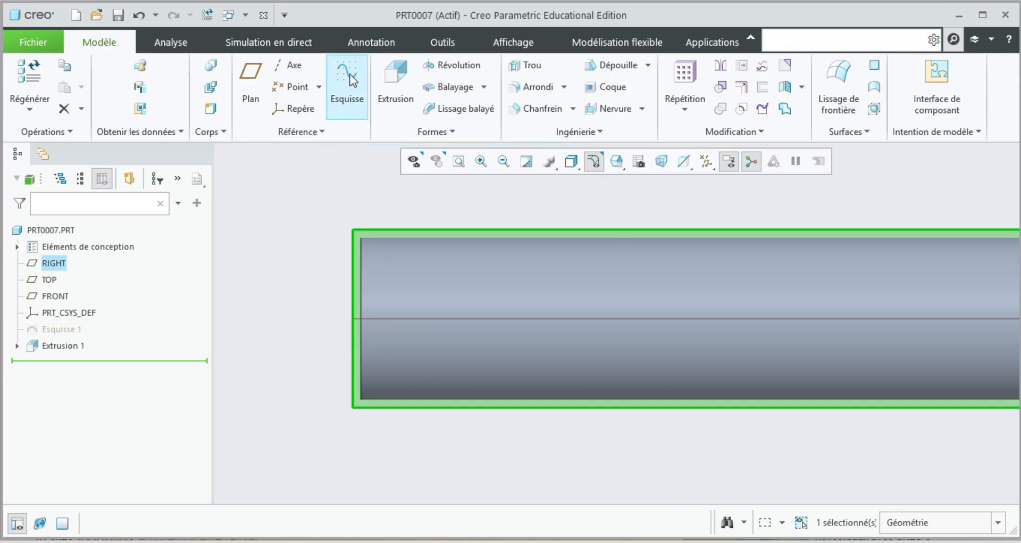
# Add a horizontal reference centreline along the cylinder's axis.
pyautogui.click(272, 65)
pyautogui.click(315, 321)
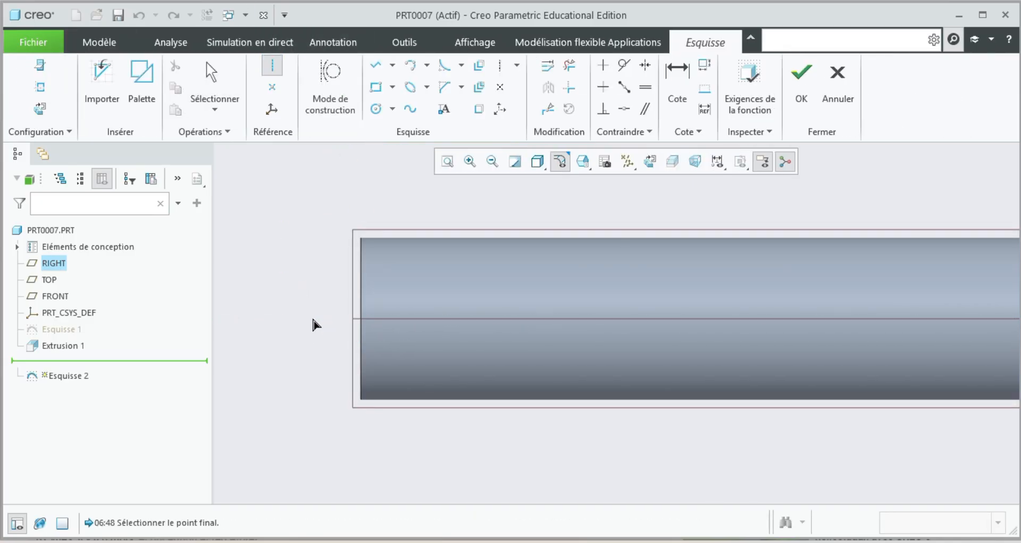
pyautogui.click(390, 323)
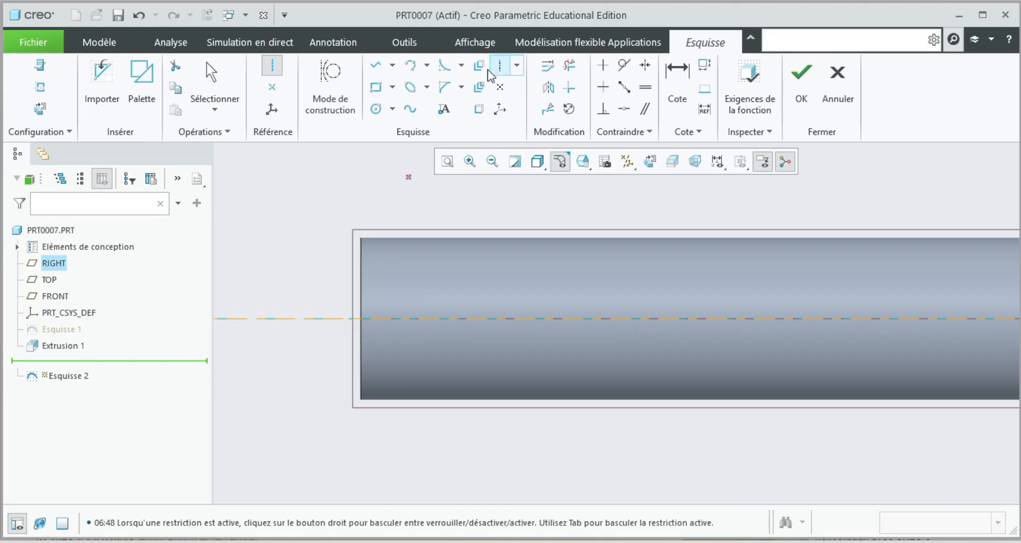
# Sketch a horizontal line about 58 long on the cylinder's upper edge, starting at the corner of its end face.
pyautogui.click(376, 64)
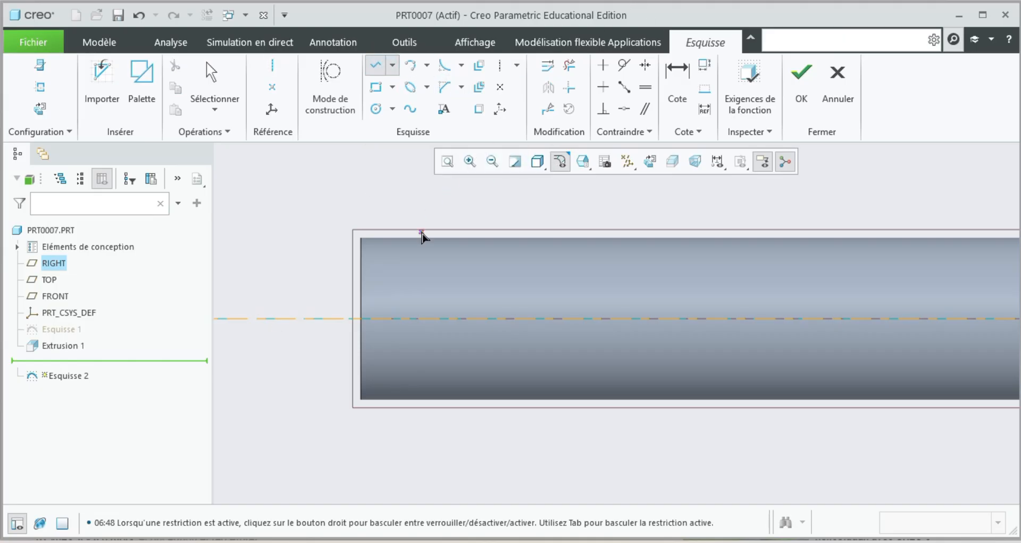
pyautogui.click(362, 238)
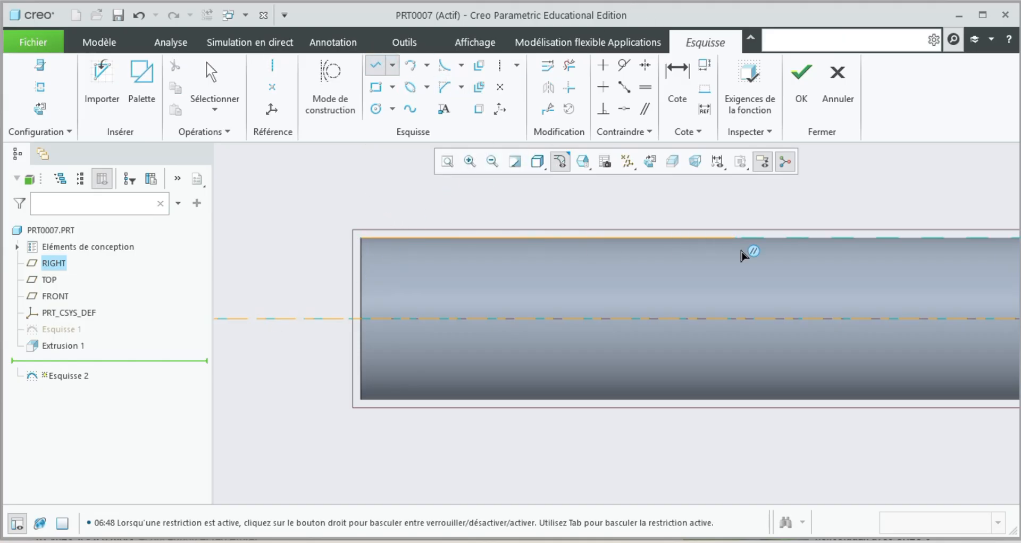
pyautogui.click(984, 244)
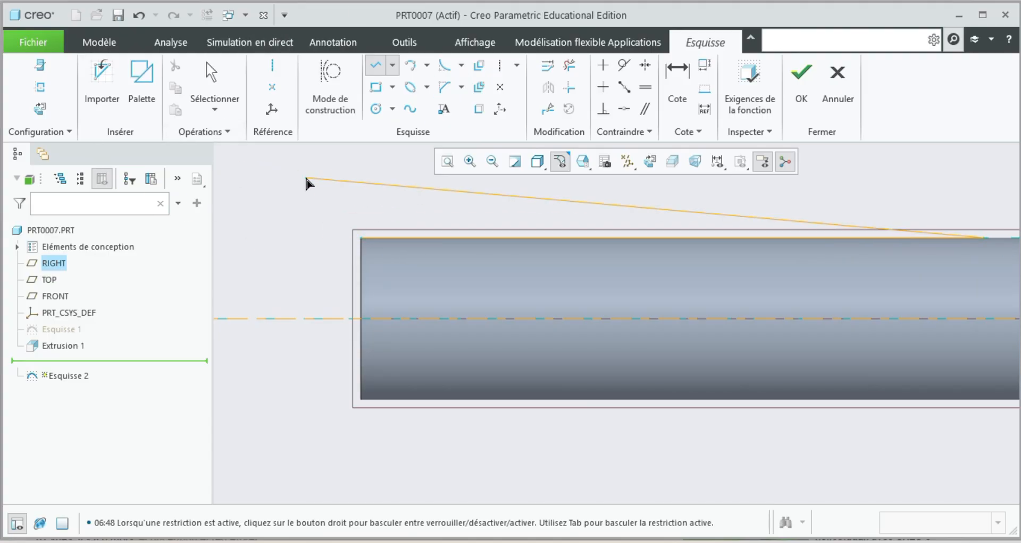
pyautogui.middleClick(337, 206)
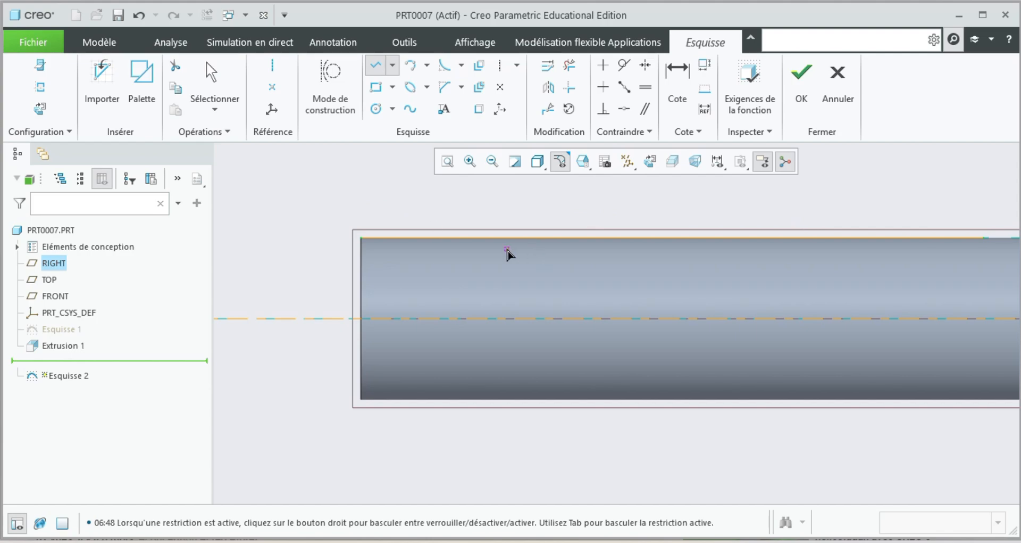
pyautogui.middleClick(517, 229)
# Set the length of the line on the cylinder's upper edge to 100 and finish the sketch.
pyautogui.click(625, 190)
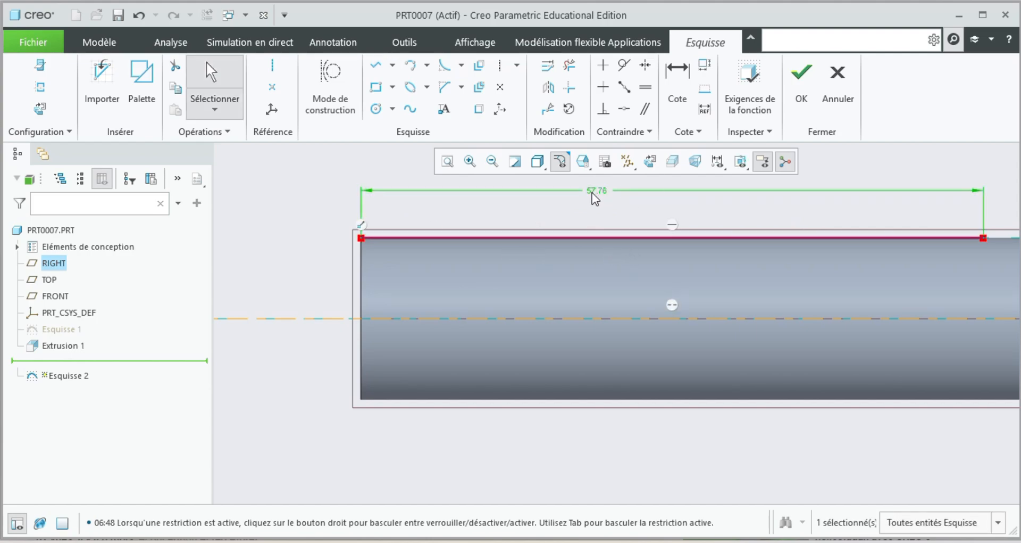
pyautogui.write('100')
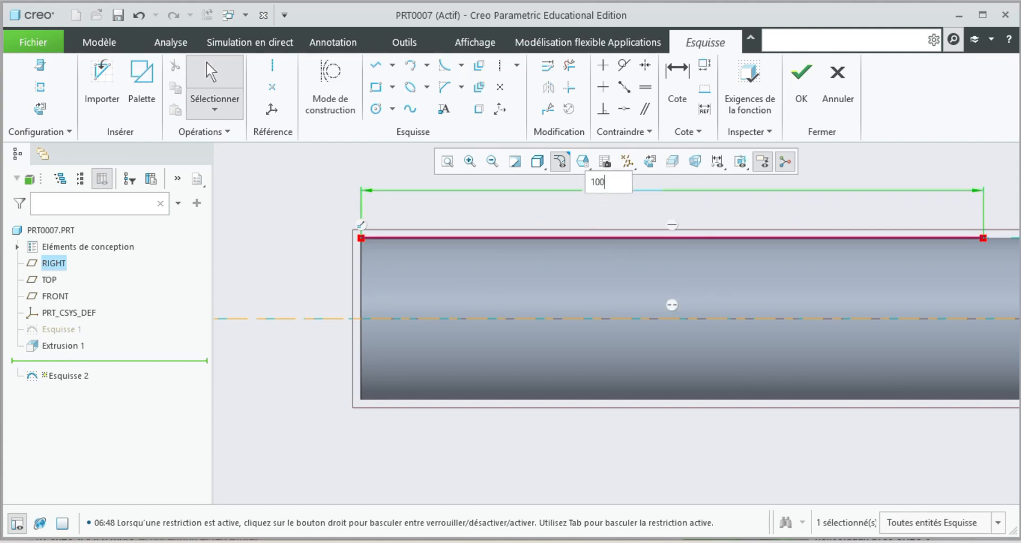
pyautogui.press('Return')
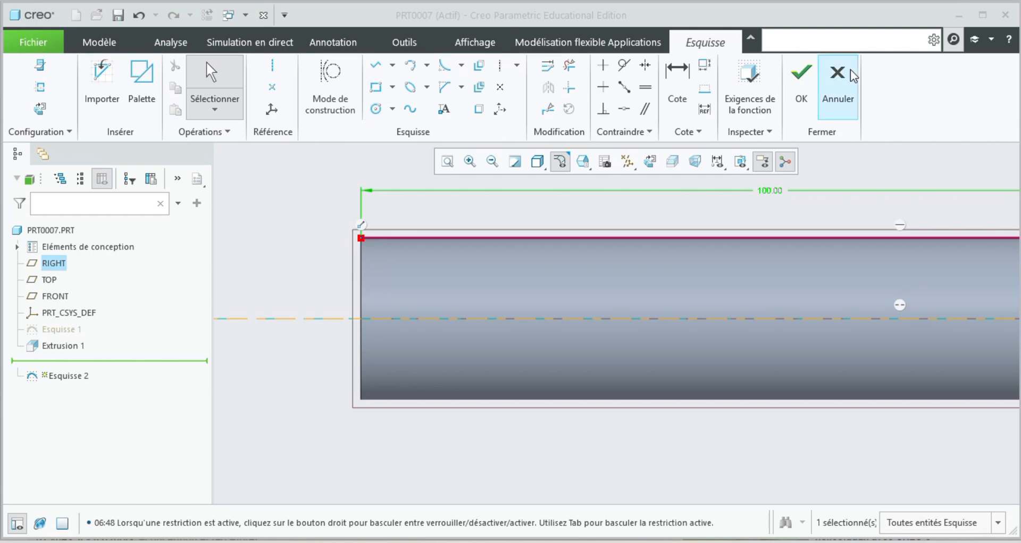
pyautogui.click(805, 83)
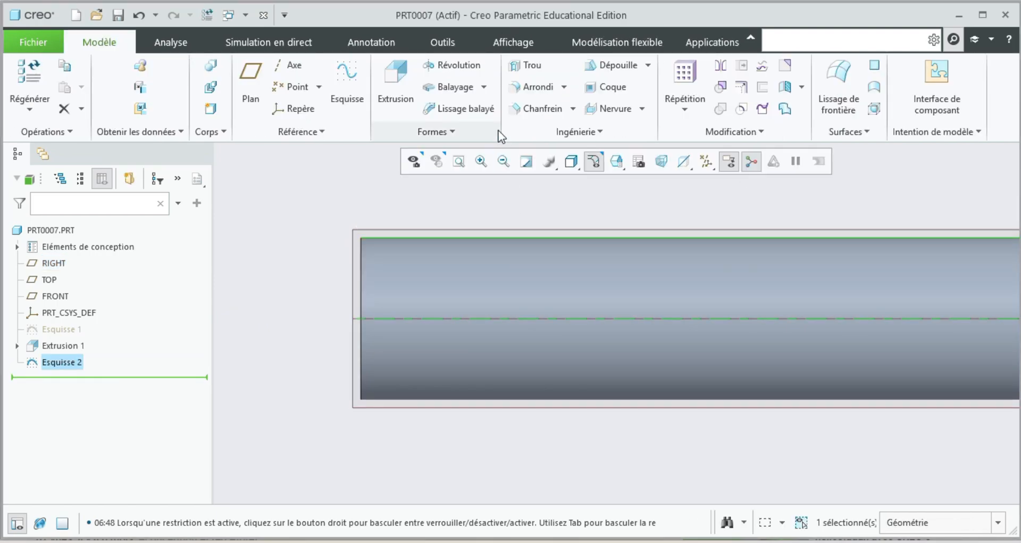
# Start a helical sweep along the edge-line sketch and draw its section as a circle about 5.6 in diameter, centred on the profile's start corner.
pyautogui.click(484, 87)
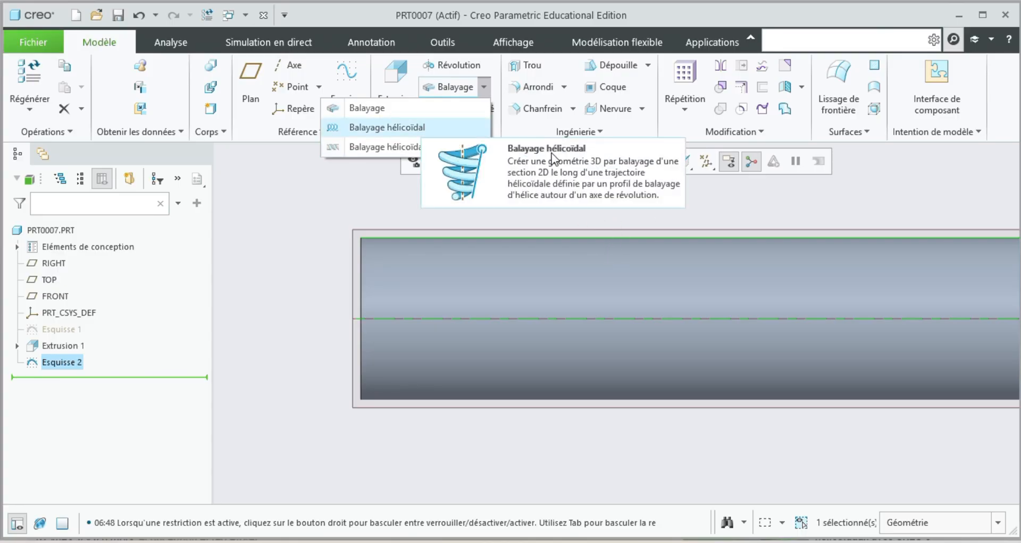
pyautogui.click(400, 128)
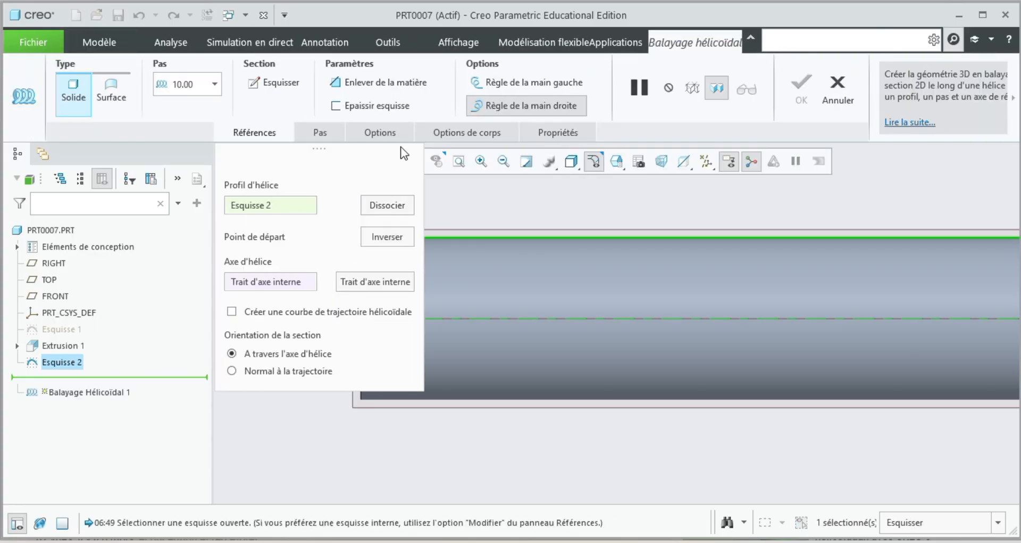
pyautogui.click(274, 83)
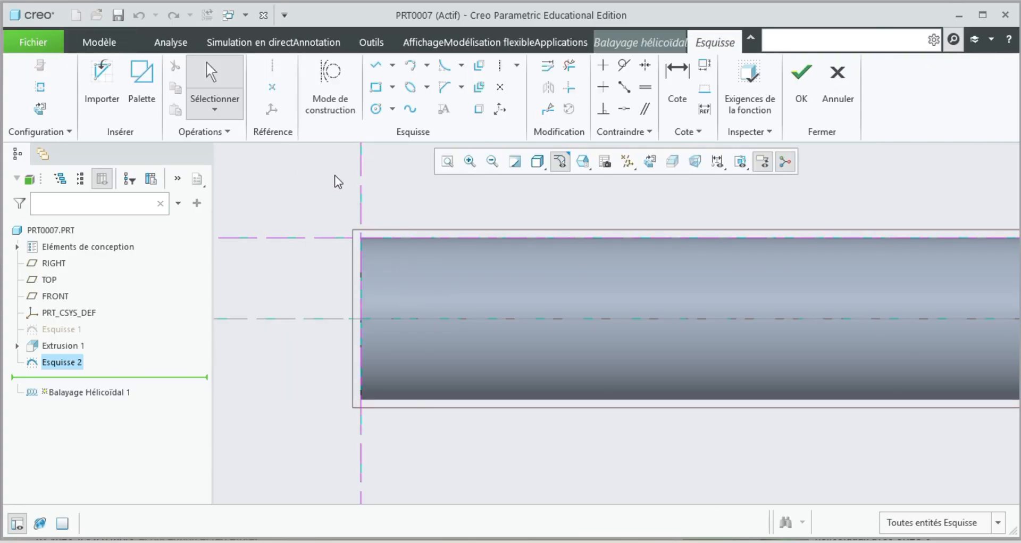
pyautogui.click(376, 109)
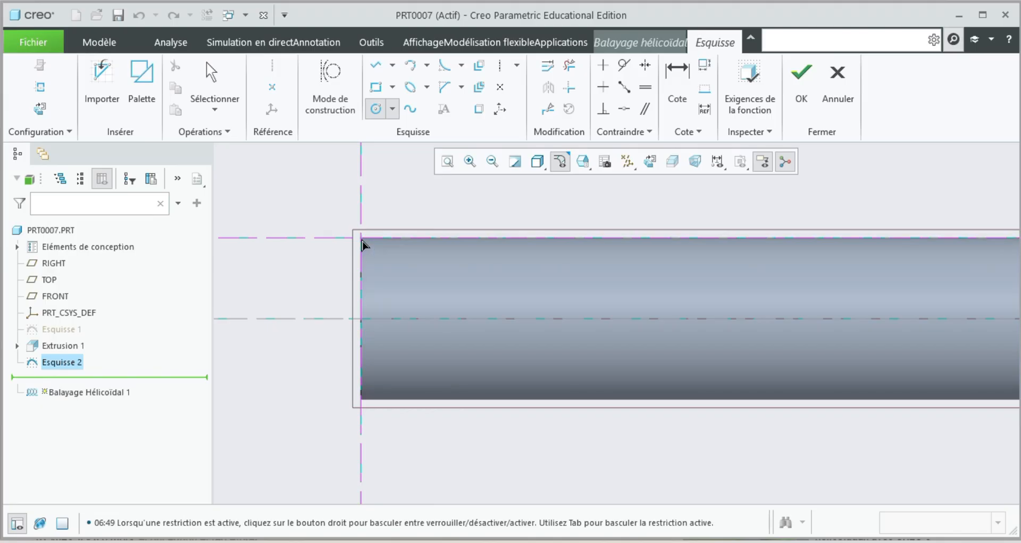
pyautogui.click(361, 238)
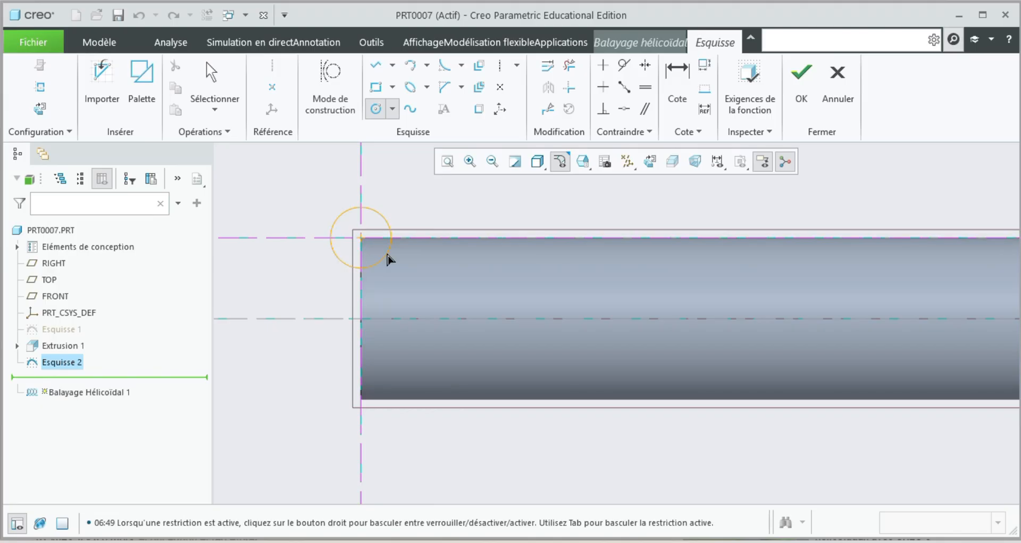
pyautogui.middleClick(348, 278)
# Set the section circle's diameter to 8 and finish the section sketch.
pyautogui.doubleClick(409, 208)
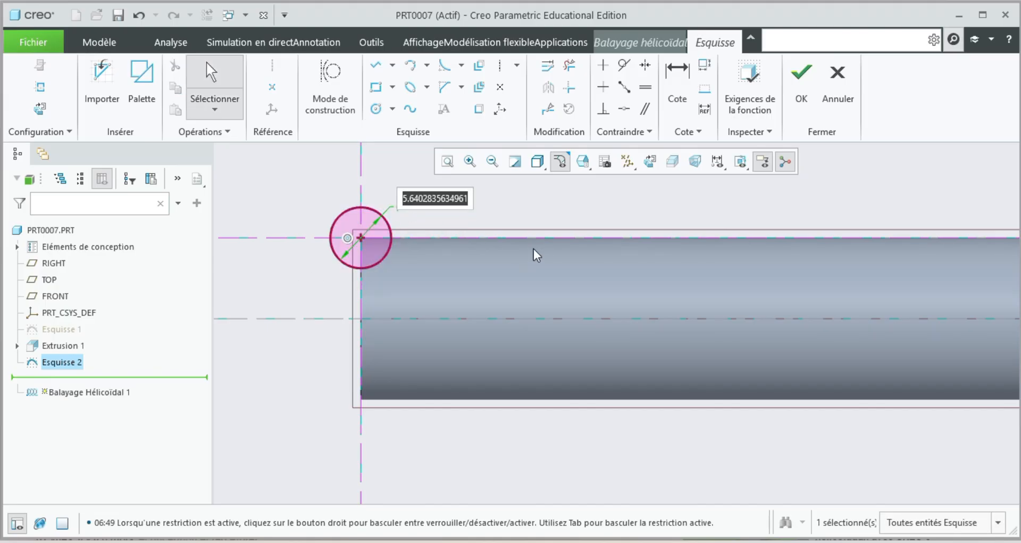
pyautogui.write('8')
pyautogui.press('Return')
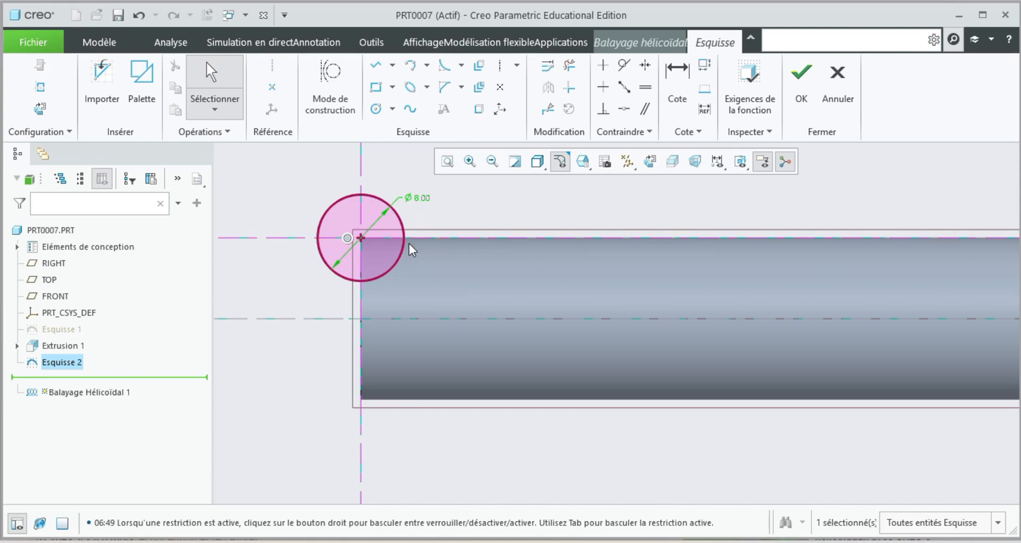
pyautogui.click(801, 93)
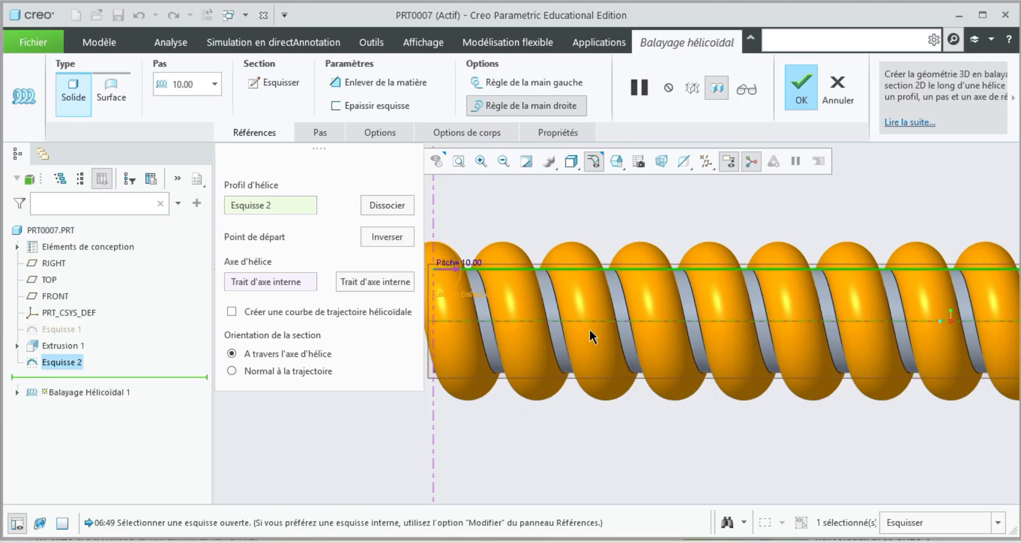
# Make the helical sweep remove material and orient its section normal to the trajectory.
pyautogui.scroll(-3, 633, 322)
pyautogui.scroll(3, 799, 326)
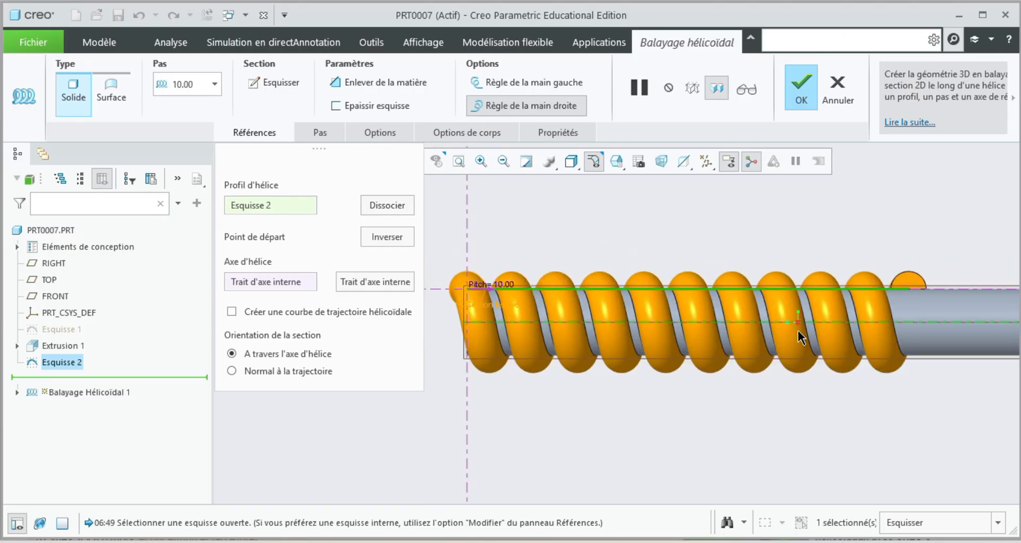
pyautogui.scroll(-1, 810, 337)
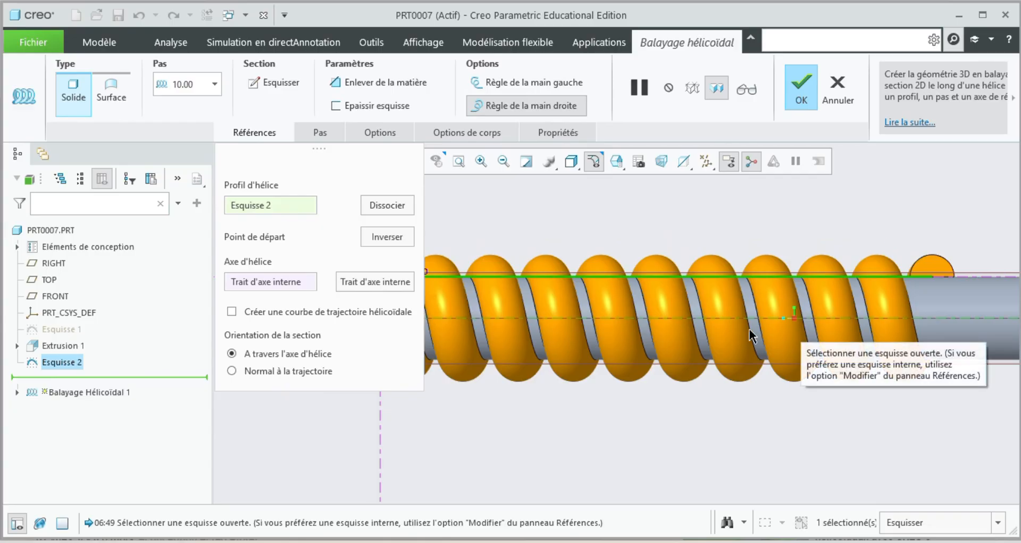
pyautogui.click(396, 81)
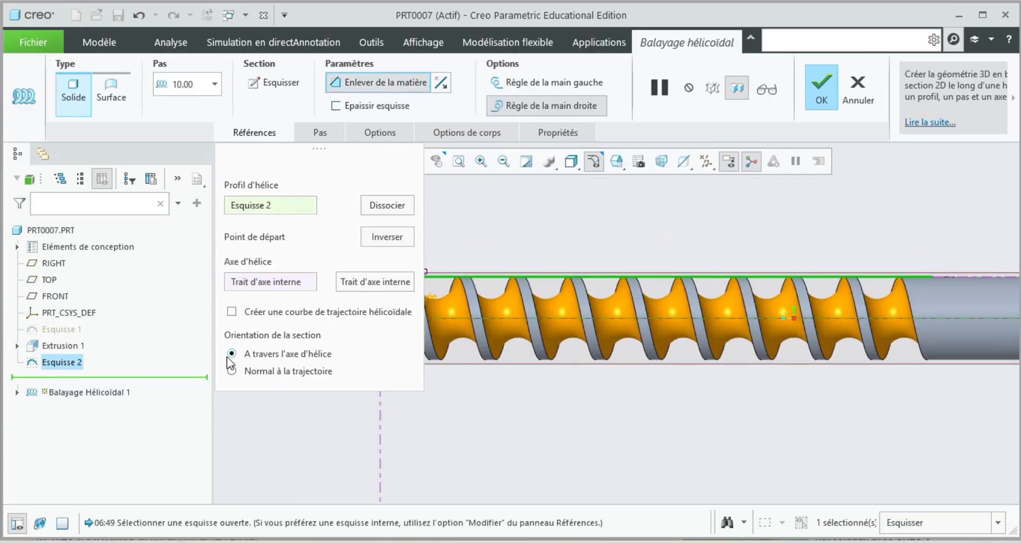
pyautogui.click(232, 369)
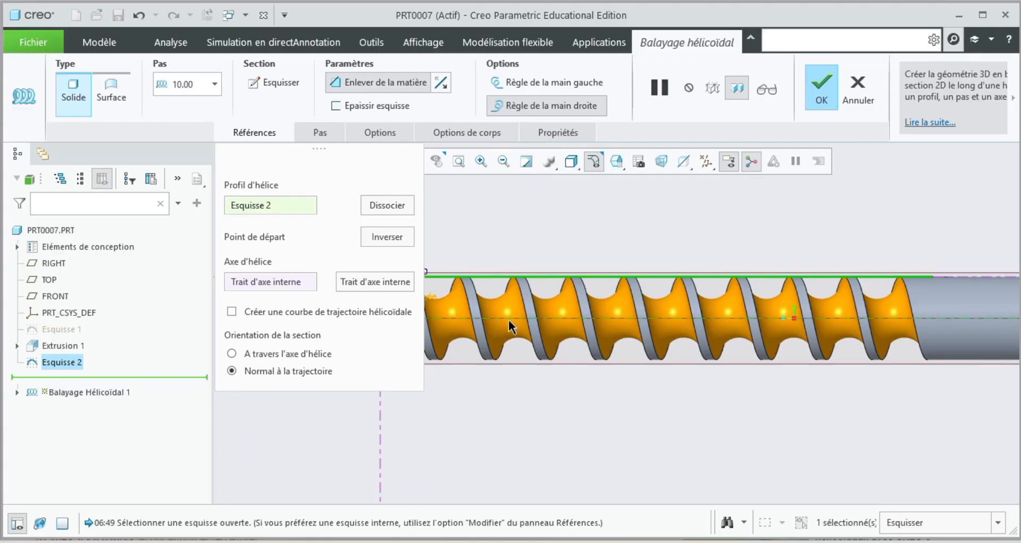
# Set the helical sweep's pitch to 50 and complete the flute cut.
pyautogui.click(213, 86)
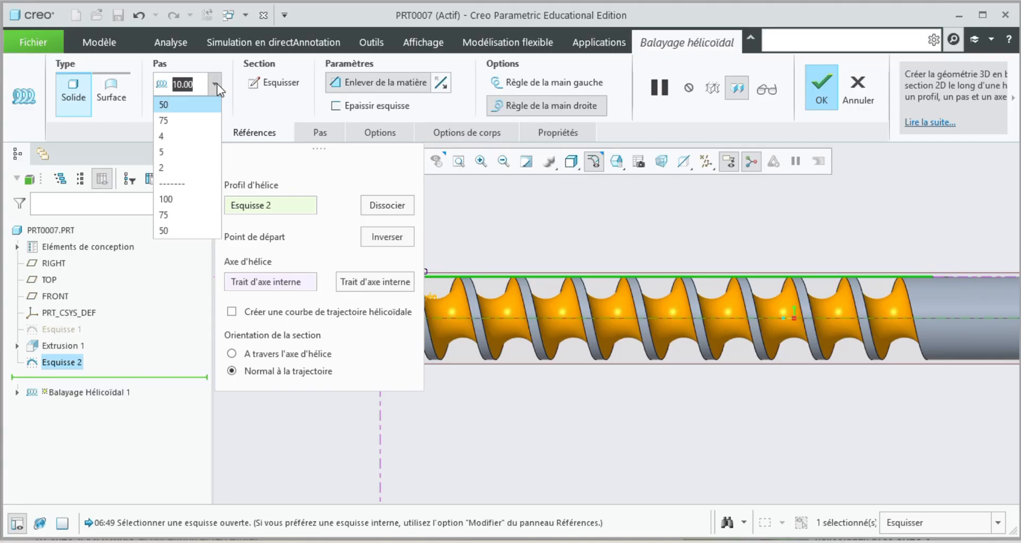
pyautogui.write('50')
pyautogui.press('Return')
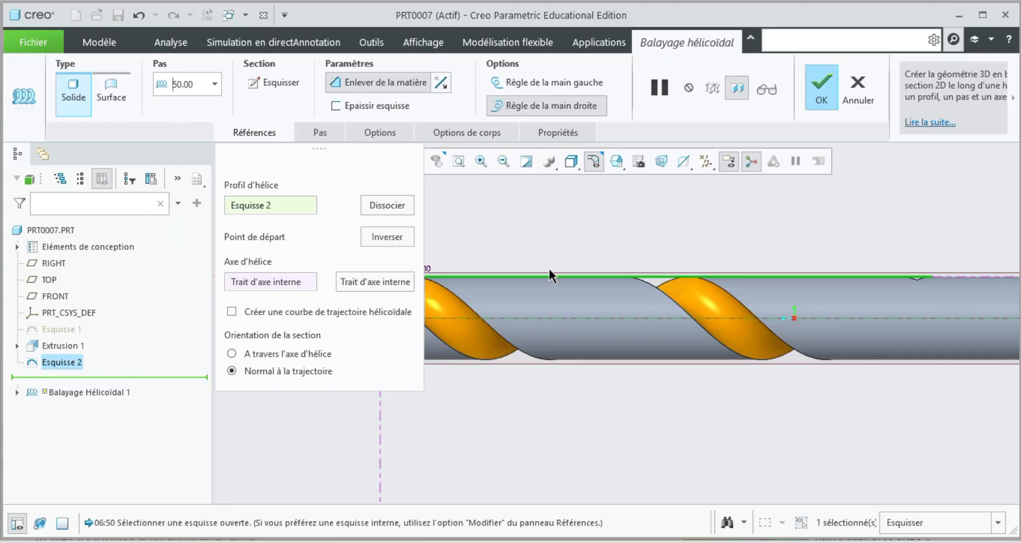
pyautogui.scroll(-3, 564, 282)
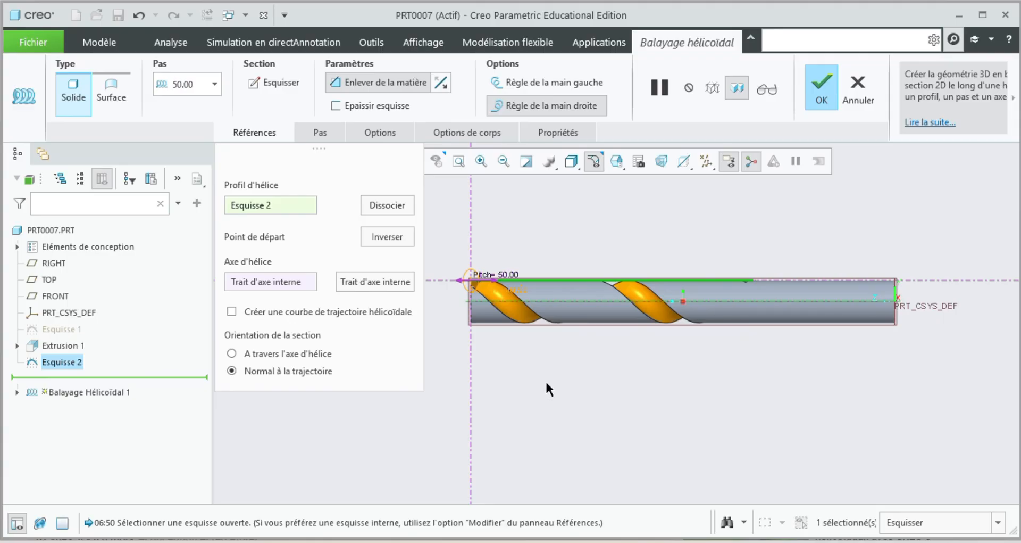
pyautogui.moveTo(545, 378); pyautogui.dragTo(516, 396, button='middle')
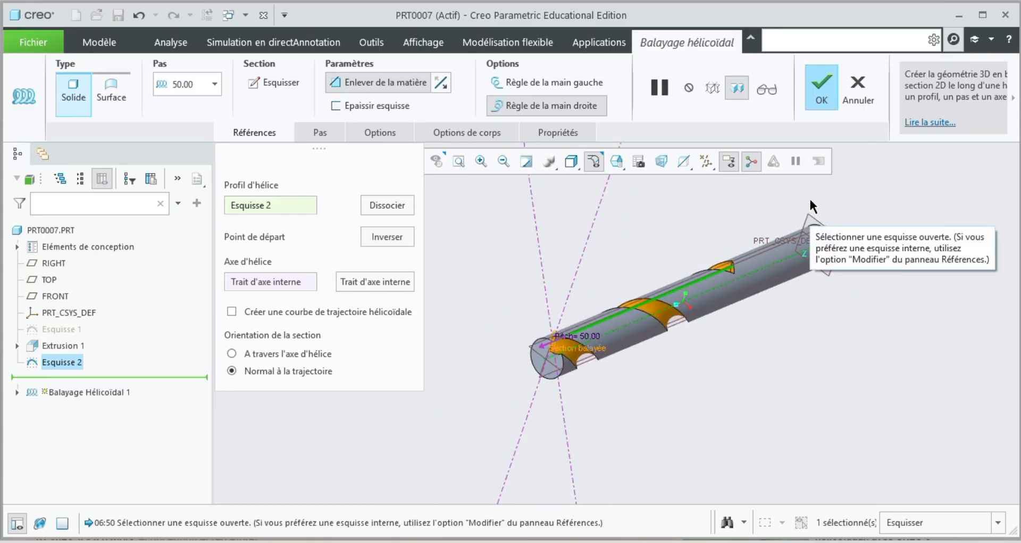
pyautogui.click(822, 85)
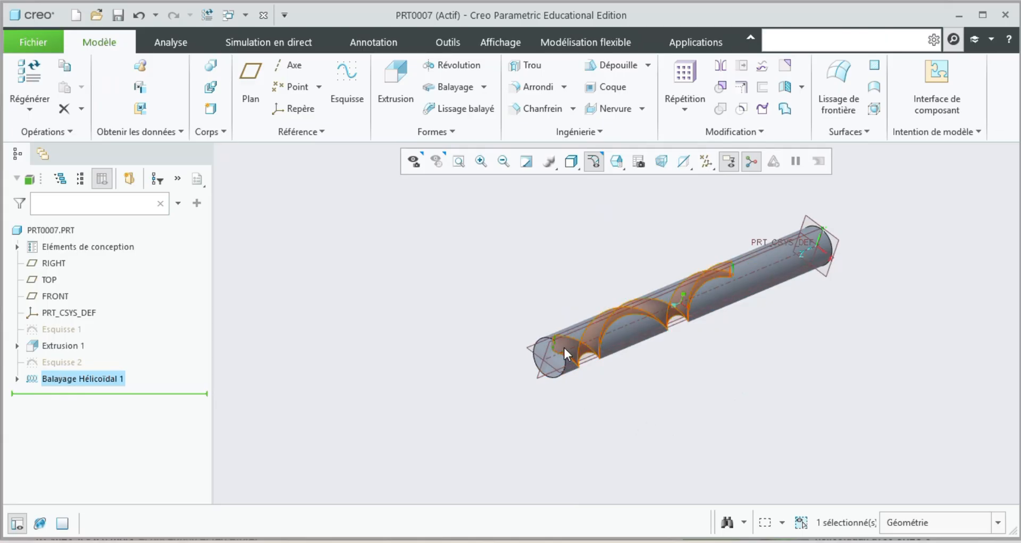
# Start an axis pattern of the helical sweep cut around the cylinder's central axis.
pyautogui.scroll(-3, 564, 351)
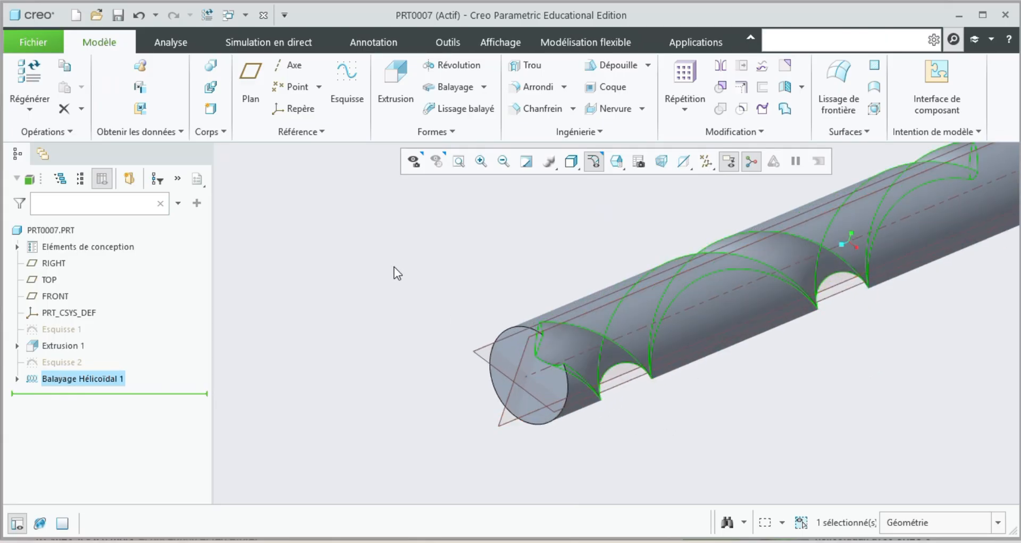
pyautogui.click(312, 319)
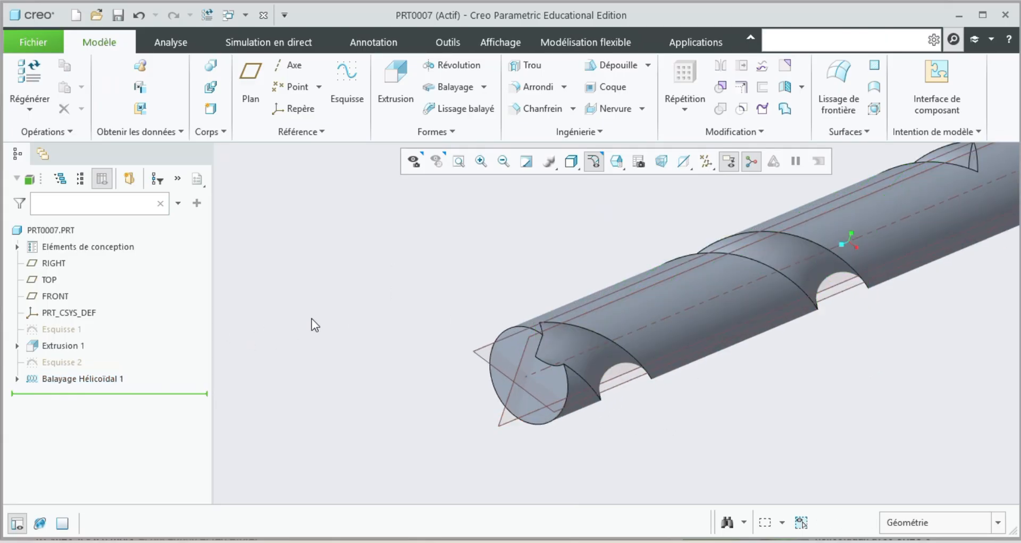
pyautogui.click(106, 377)
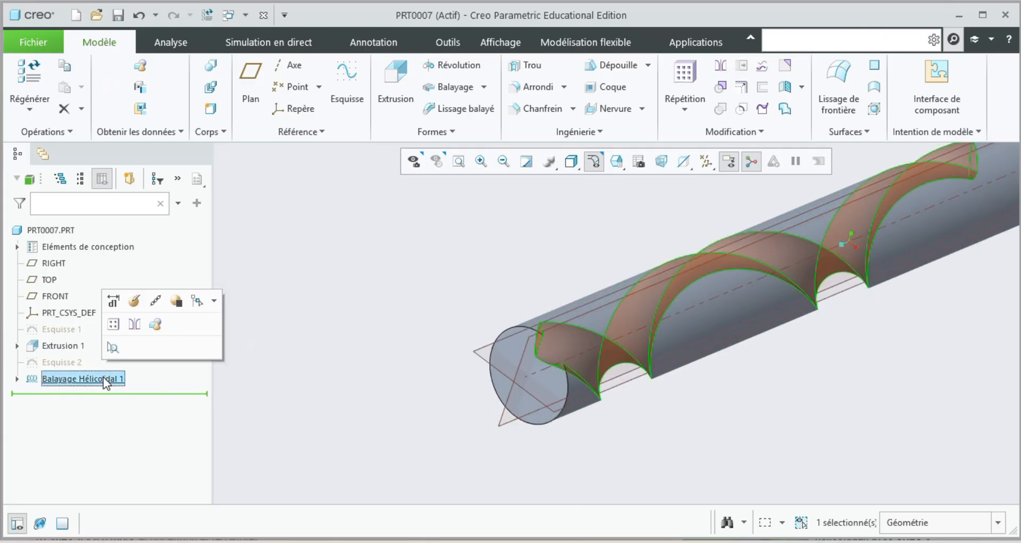
pyautogui.click(112, 324)
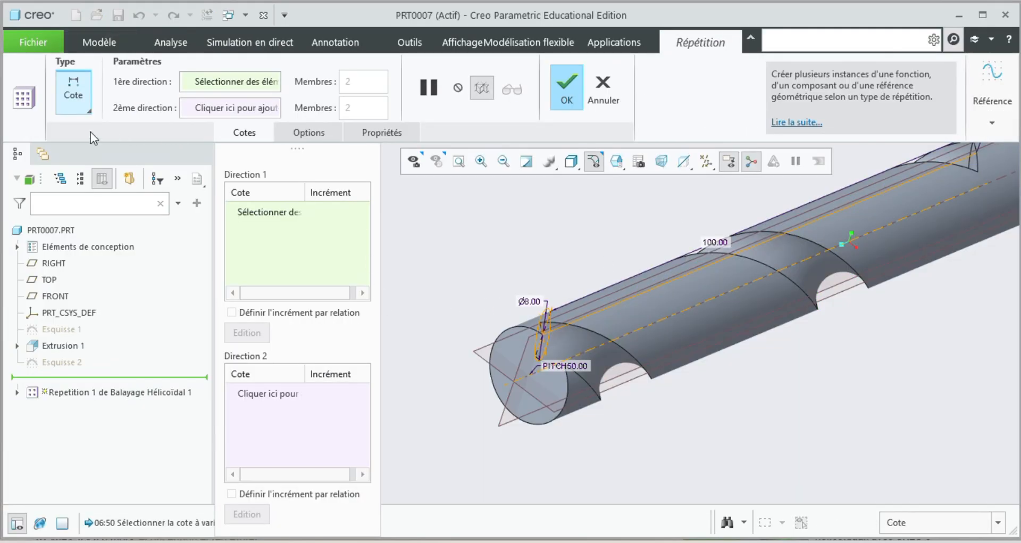
pyautogui.click(75, 101)
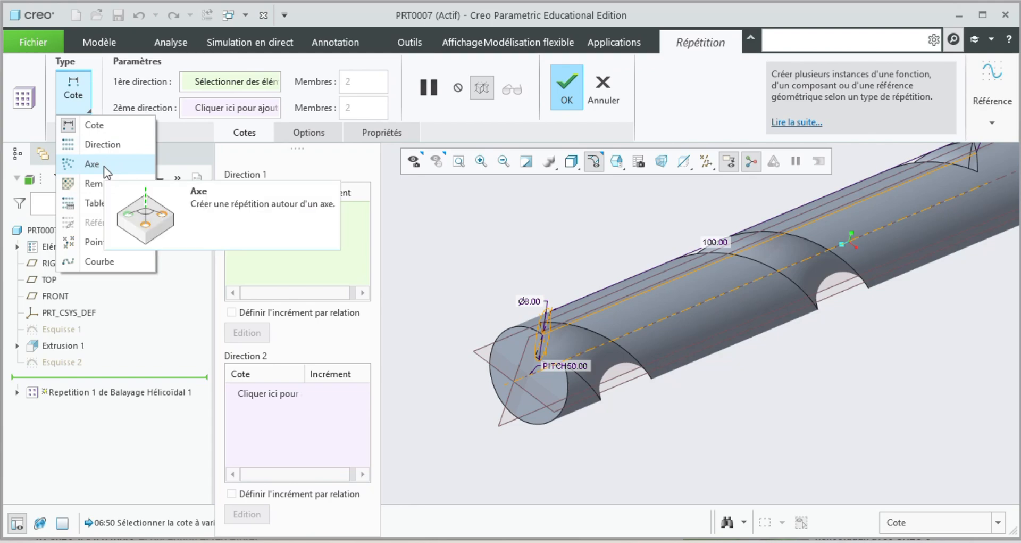
pyautogui.click(102, 165)
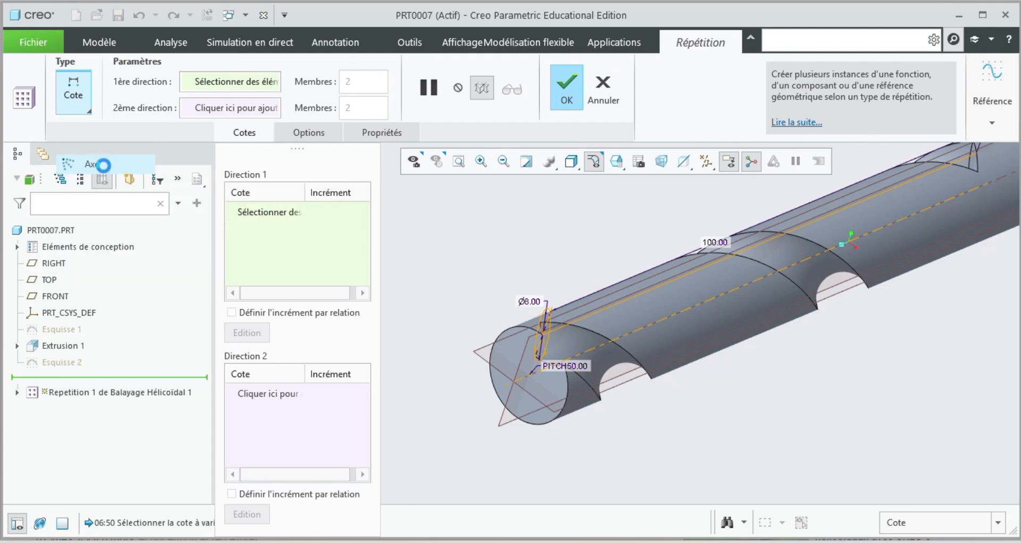
pyautogui.click(585, 359)
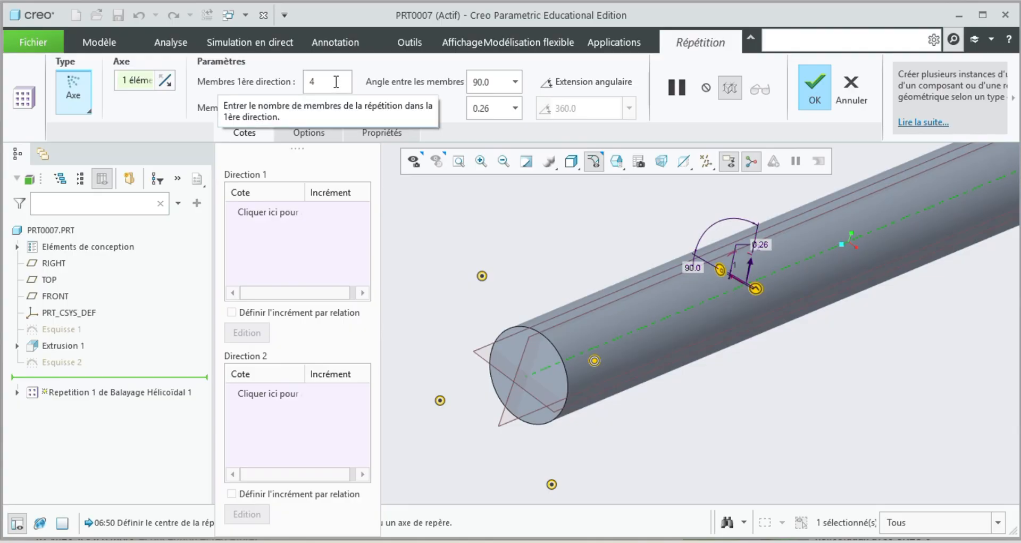
# Set the axis pattern to 2 members spaced 180° apart and complete it.
pyautogui.moveTo(336, 83); pyautogui.dragTo(271, 77)
pyautogui.write('2')
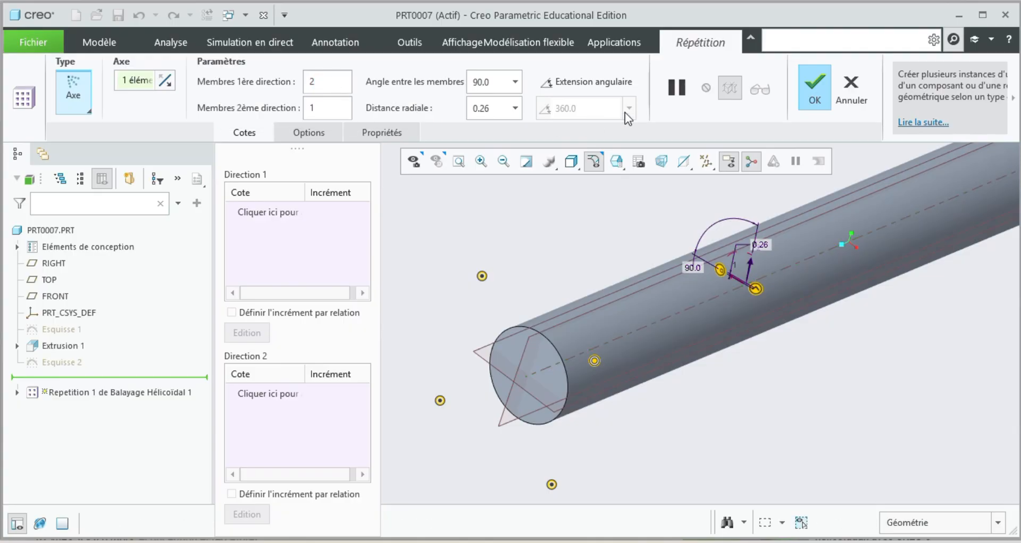
pyautogui.click(516, 83)
pyautogui.click(516, 84)
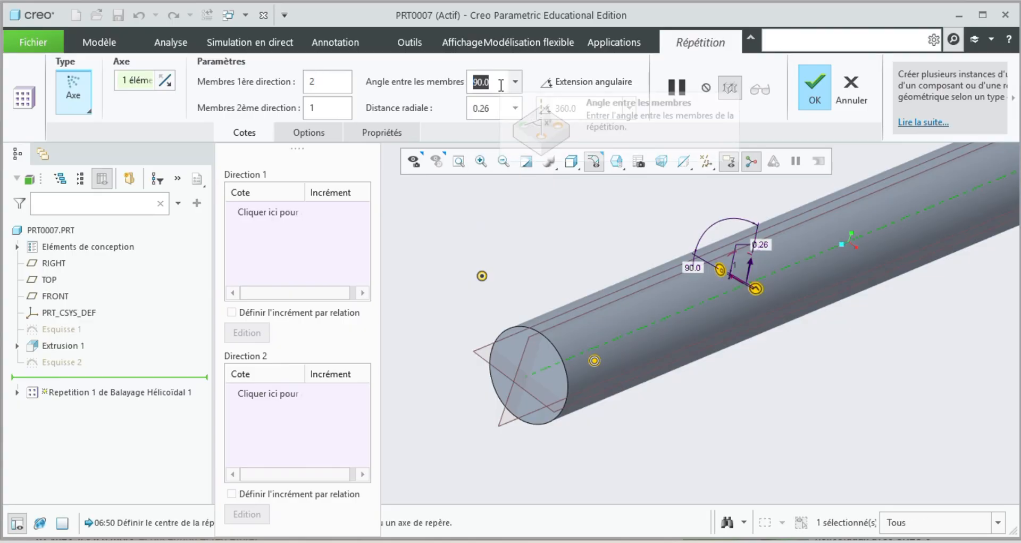
pyautogui.write('3')
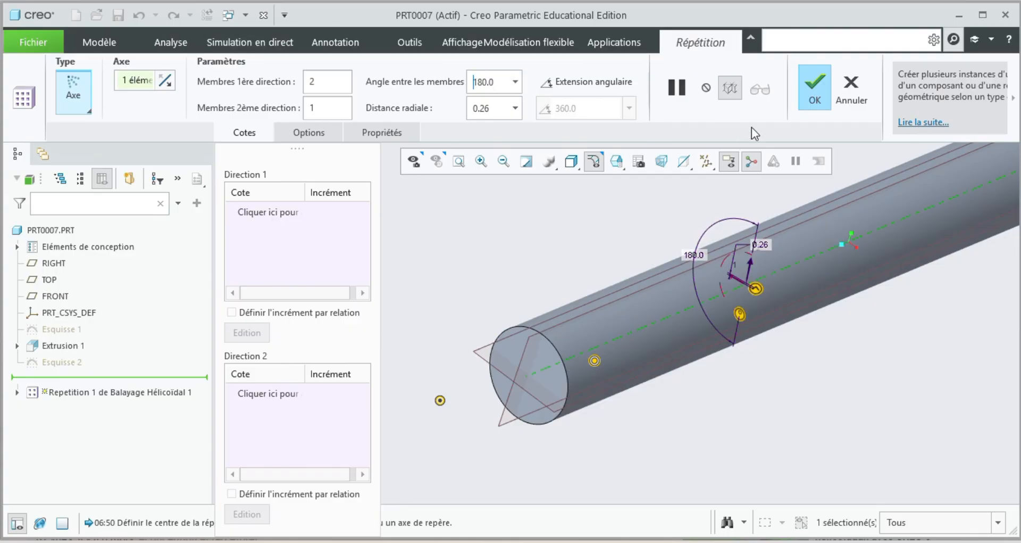
pyautogui.click(815, 87)
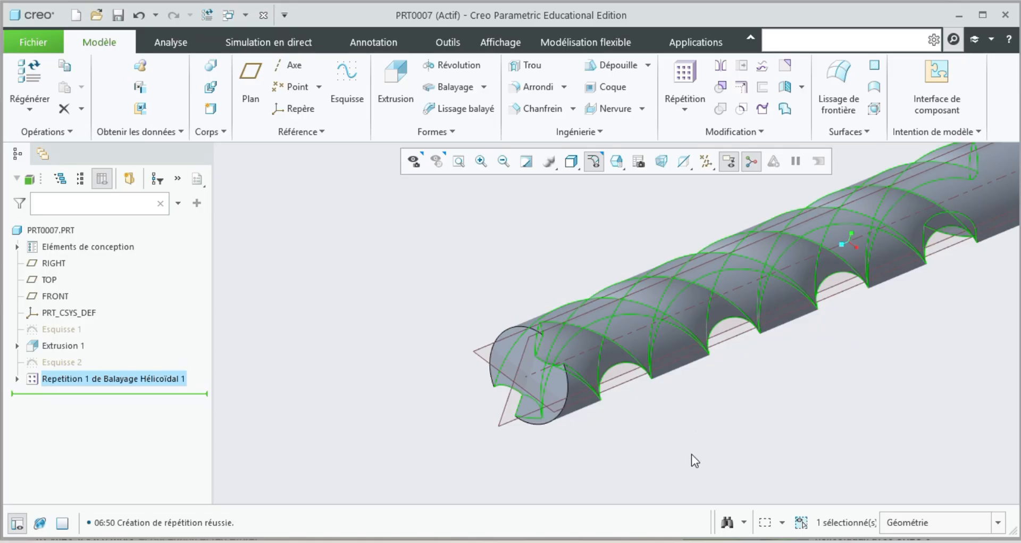
# Examine the two patterned flutes along the drill body, from the end face to where they run out.
pyautogui.moveTo(688, 420); pyautogui.dragTo(707, 415, button='middle')
pyautogui.scroll(1, 707, 415)
pyautogui.scroll(-4, 930, 204)
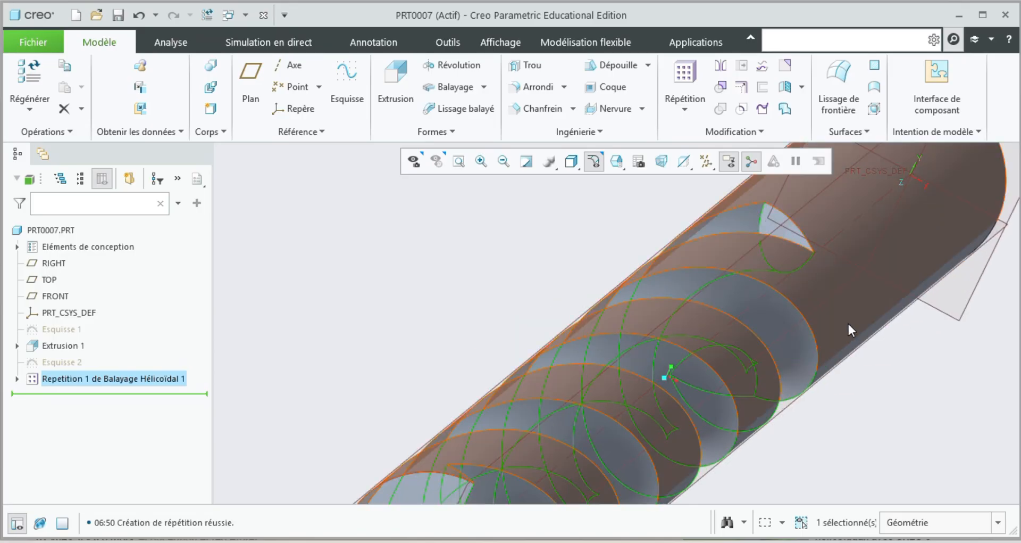
pyautogui.scroll(3, 835, 324)
pyautogui.moveTo(761, 424)
pyautogui.mouseDown(button='middle')
pyautogui.moveTo(723, 417)
pyautogui.moveTo(743, 419)
pyautogui.moveTo(751, 461)
pyautogui.mouseUp(button='middle')
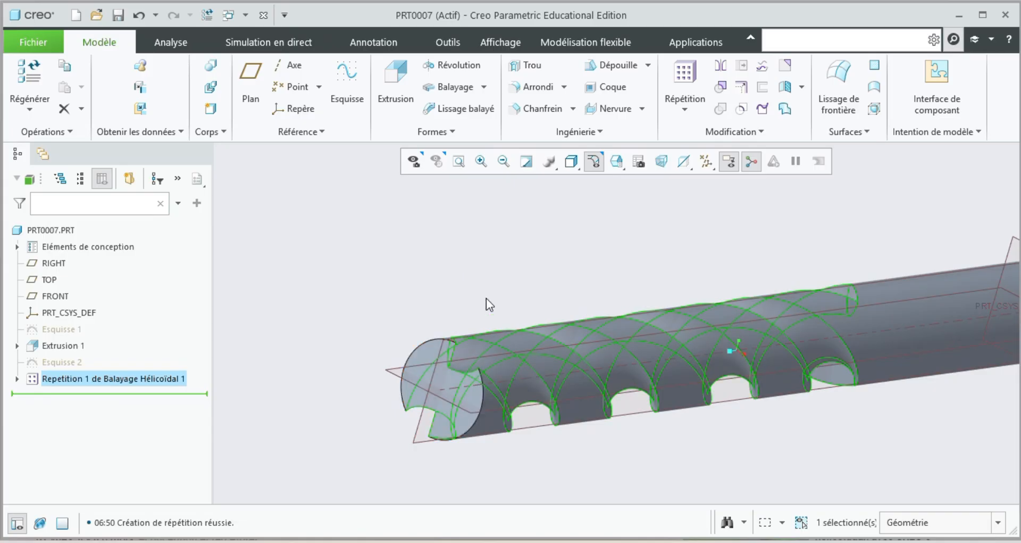
pyautogui.moveTo(499, 290); pyautogui.dragTo(483, 305, button='middle')
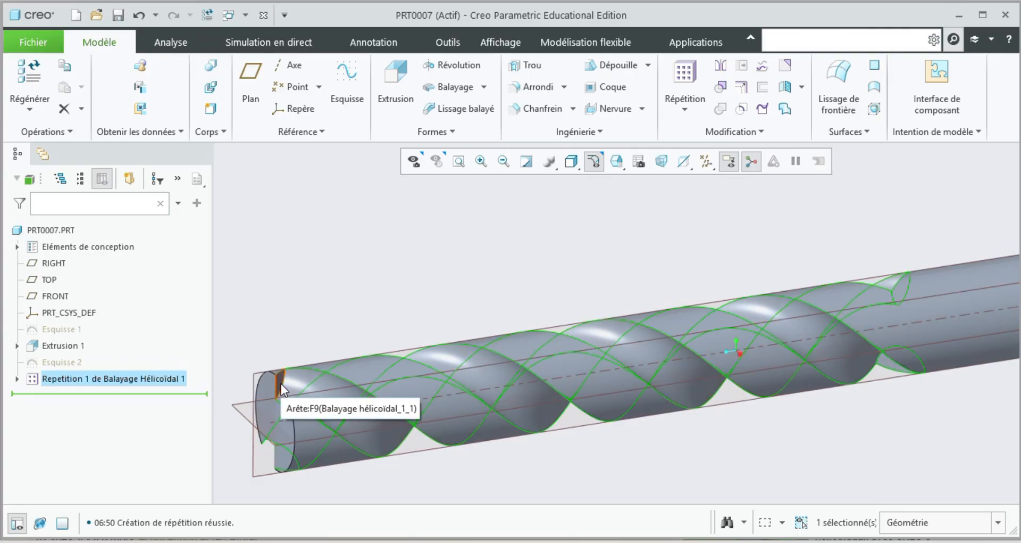
pyautogui.scroll(-2, 290, 424)
pyautogui.scroll(-3, 317, 353)
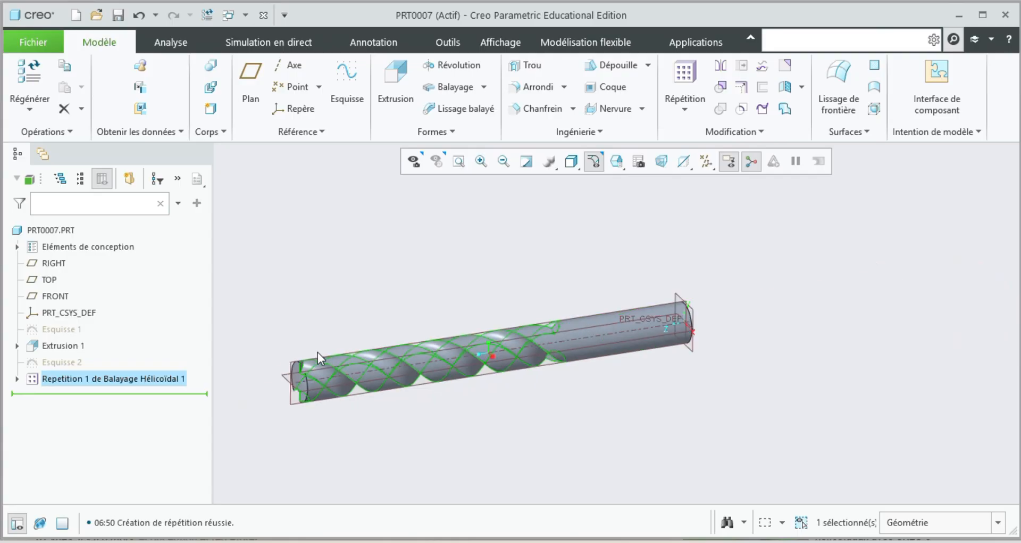
# Start a sketch on the TOP plane, viewed square-on at the fluted end of the drill.
pyautogui.moveTo(263, 349); pyautogui.dragTo(372, 461, button='middle')
pyautogui.scroll(3, 340, 446)
pyautogui.scroll(3, 340, 446)
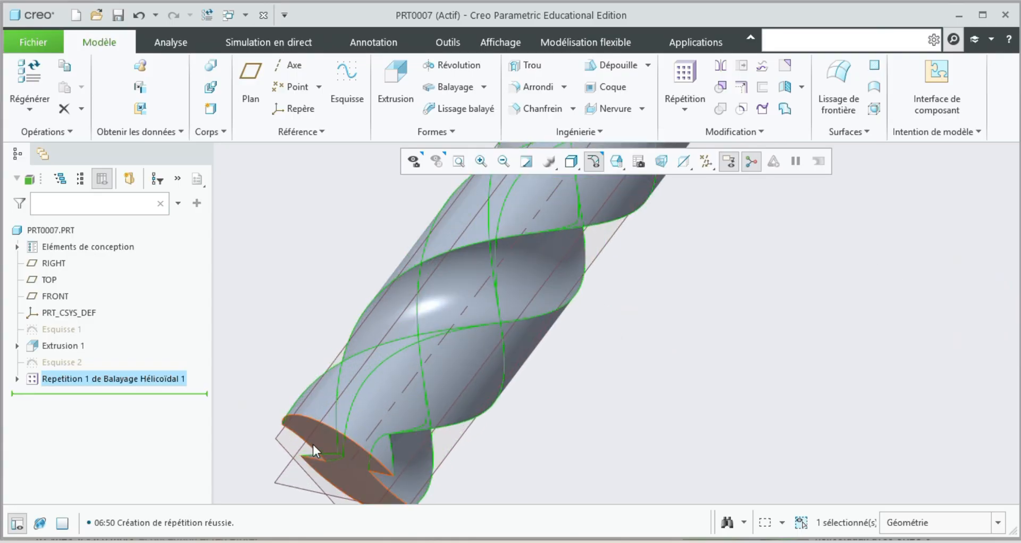
pyautogui.scroll(2, 277, 432)
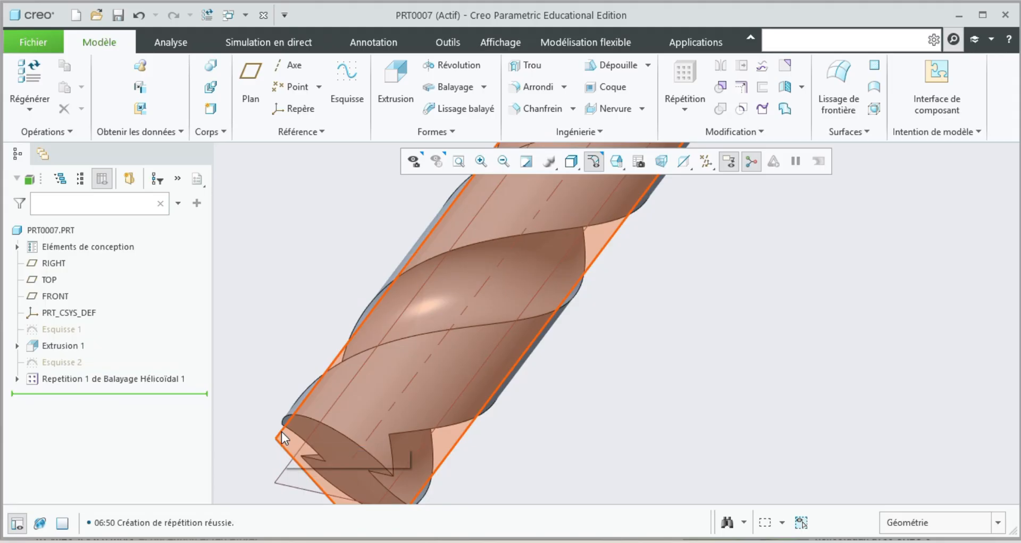
pyautogui.click(281, 434)
pyautogui.click(314, 402)
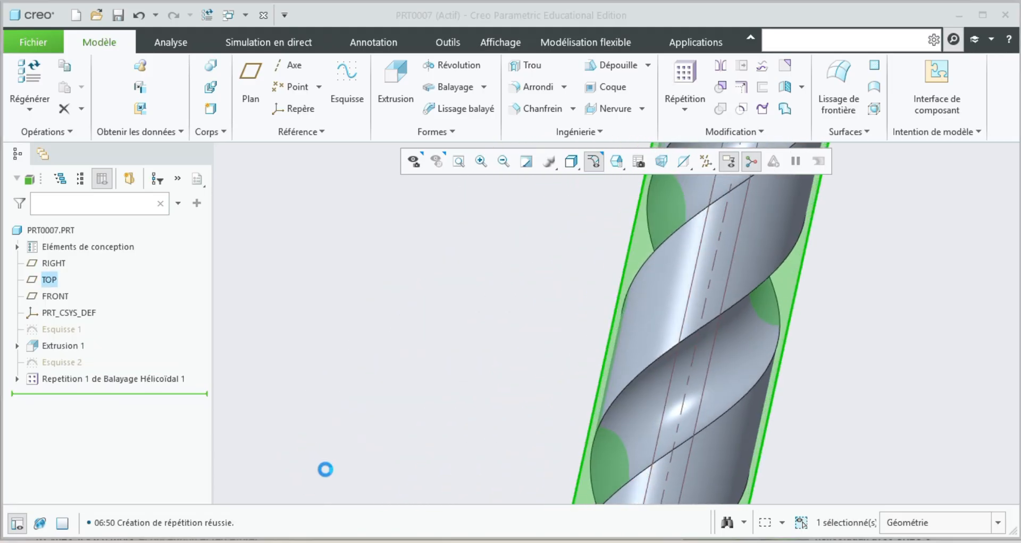
pyautogui.click(459, 161)
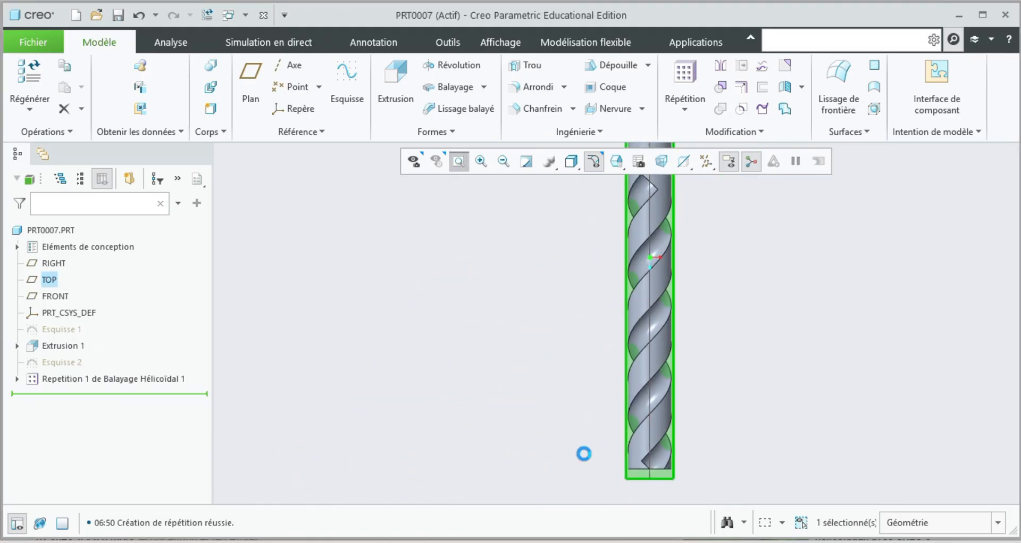
pyautogui.scroll(5, 618, 472)
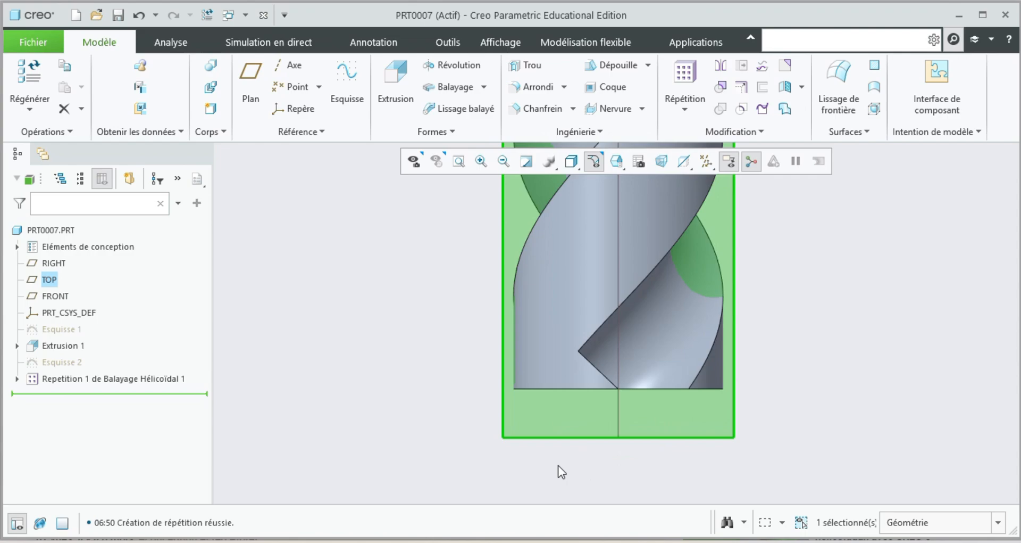
pyautogui.click(503, 405)
pyautogui.click(515, 353)
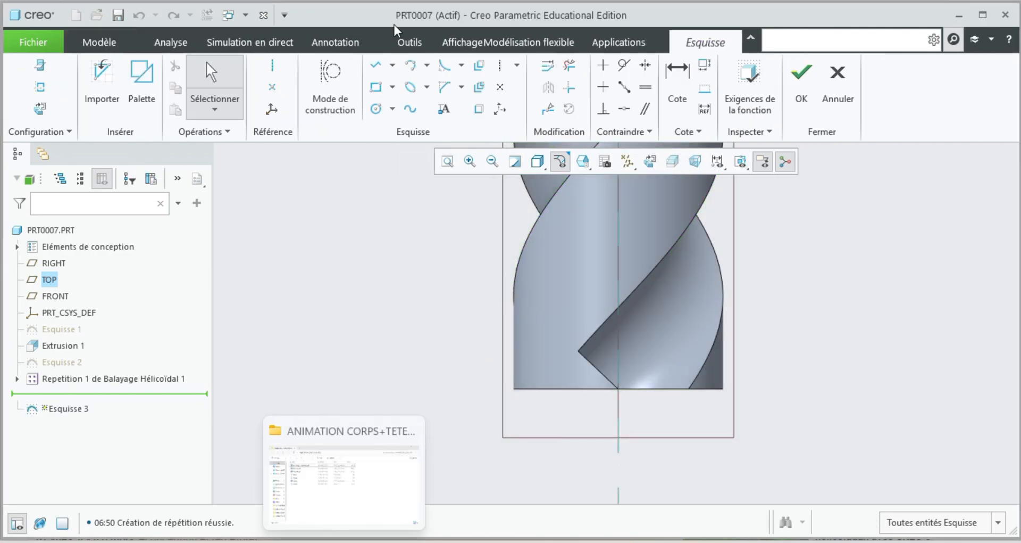
# Sketch a closed four-sided profile about 14 wide and 13.8 high beside the axis, its slanted edge ending at the end face's center.
pyautogui.click(376, 65)
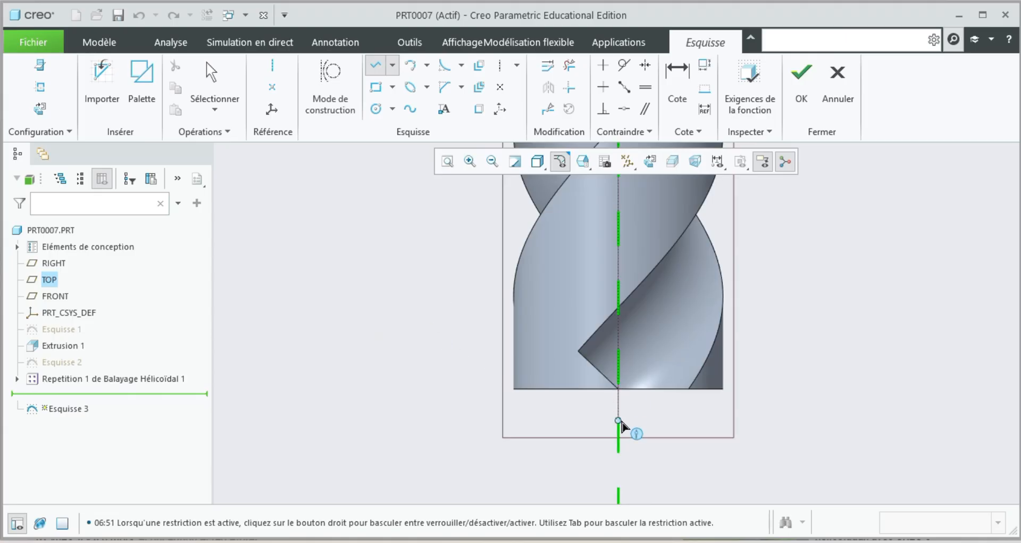
pyautogui.click(618, 425)
pyautogui.click(421, 425)
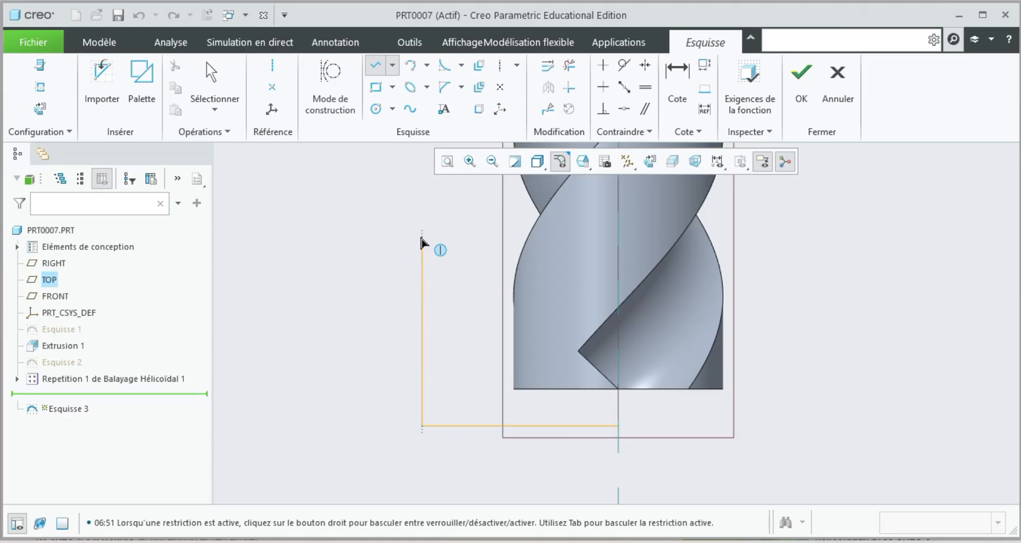
pyautogui.click(422, 232)
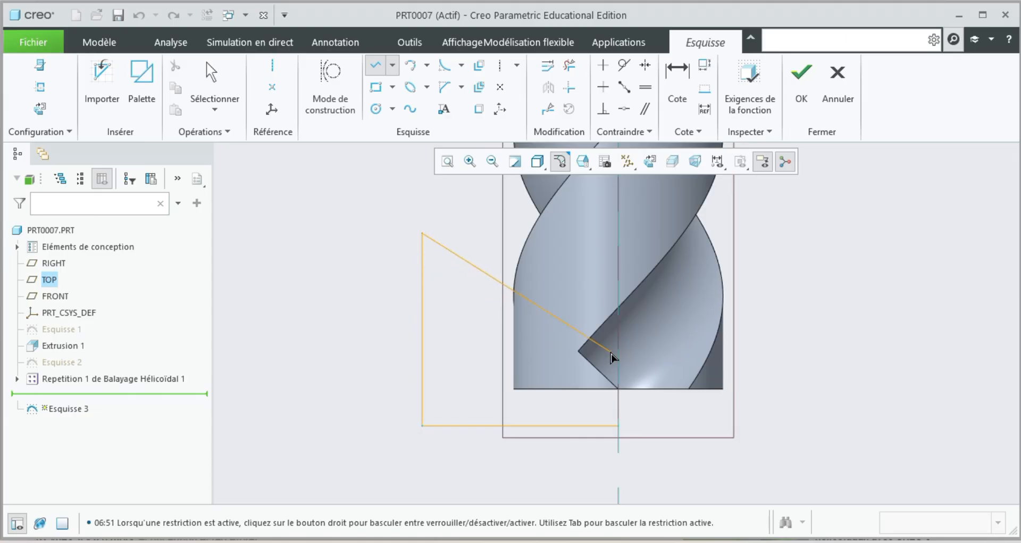
pyautogui.click(619, 389)
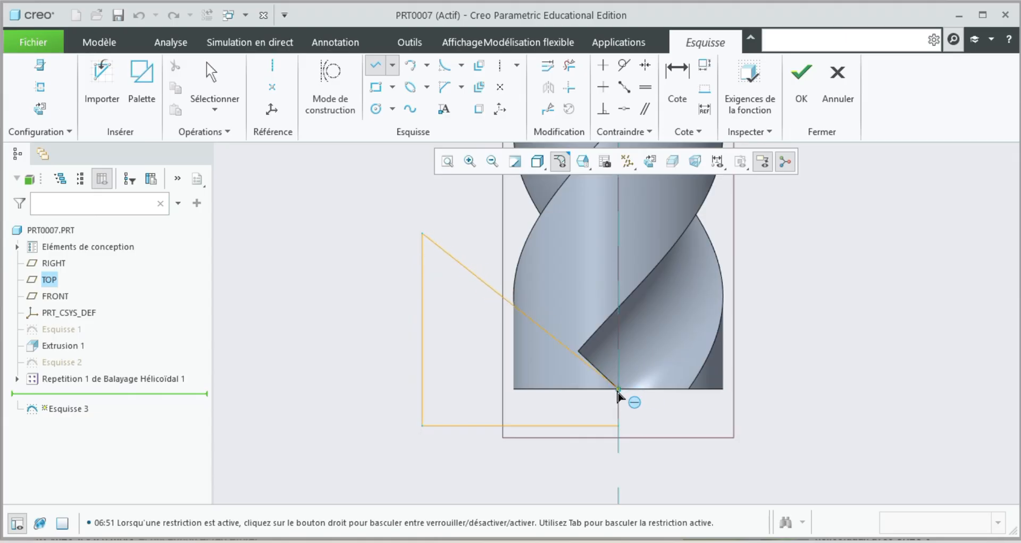
pyautogui.click(618, 425)
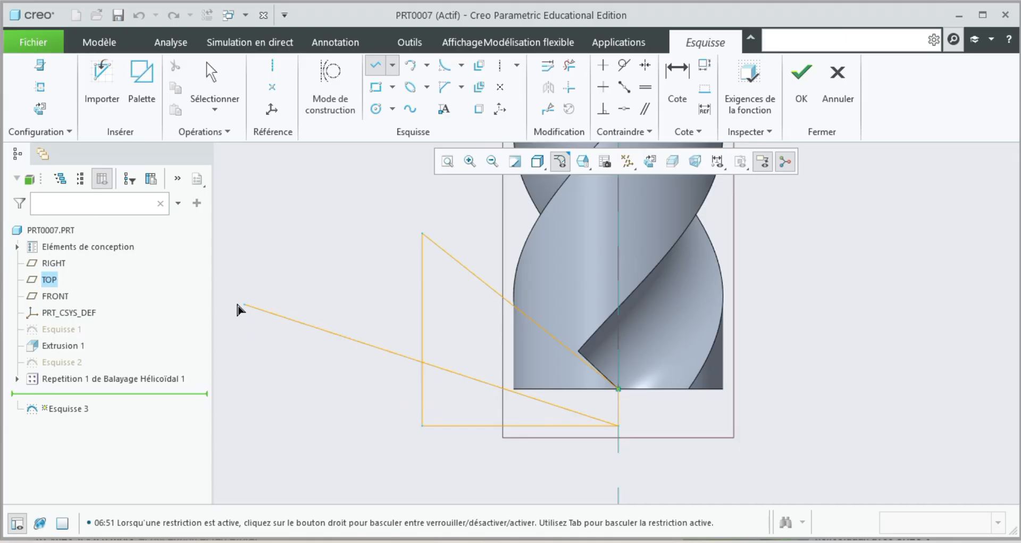
pyautogui.middleClick(330, 313)
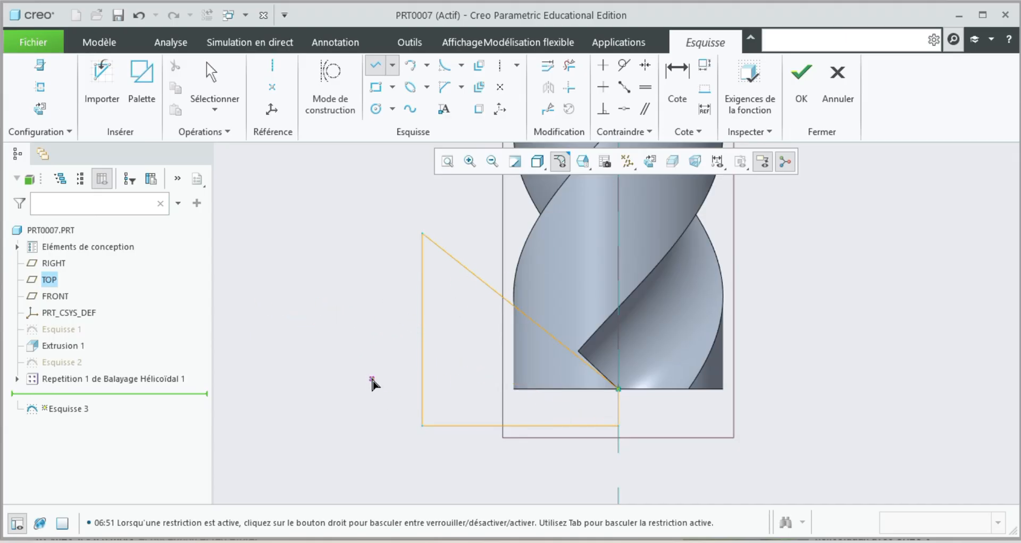
pyautogui.middleClick(373, 382)
# Set the tip profile's horizontal width to 10.
pyautogui.click(546, 453)
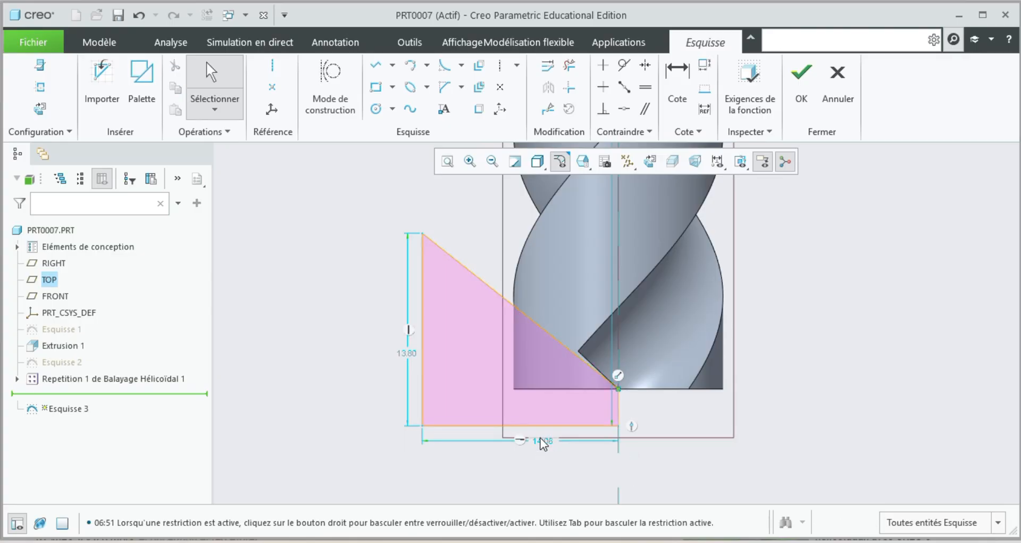
pyautogui.doubleClick(541, 441)
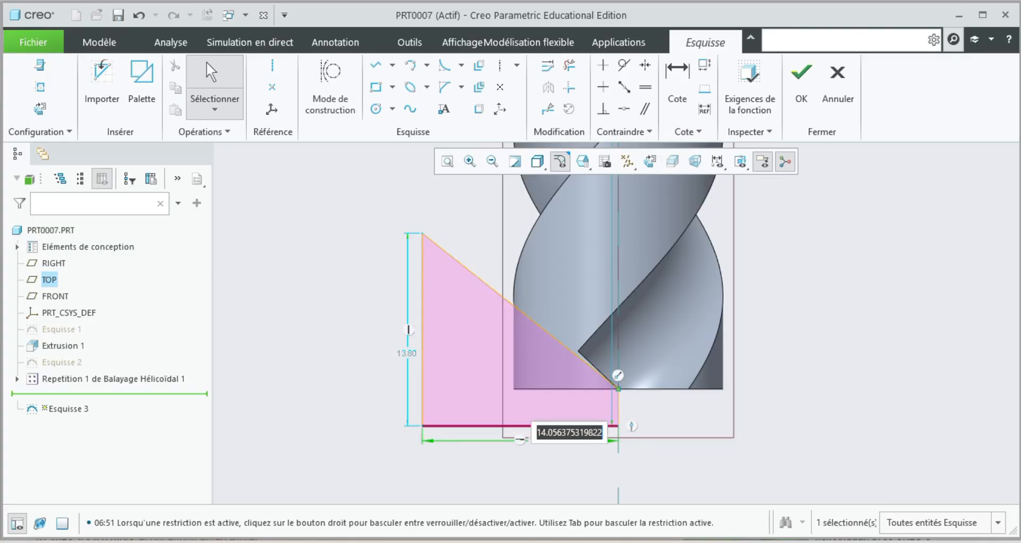
pyautogui.write('10')
pyautogui.press('Return')
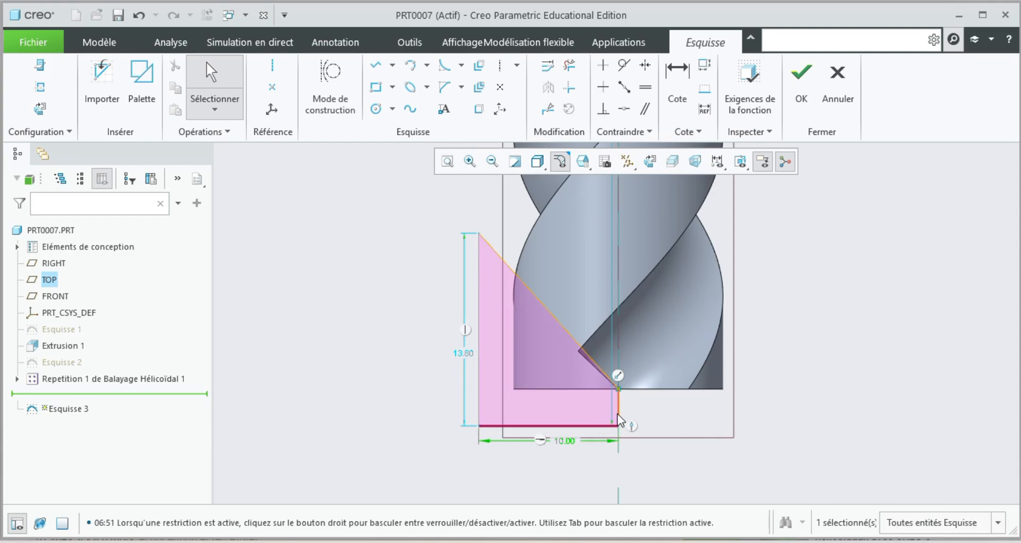
# Dimension the slanted edge at 60° from the drill's central axis and complete the tip profile sketch.
pyautogui.scroll(5, 611, 405)
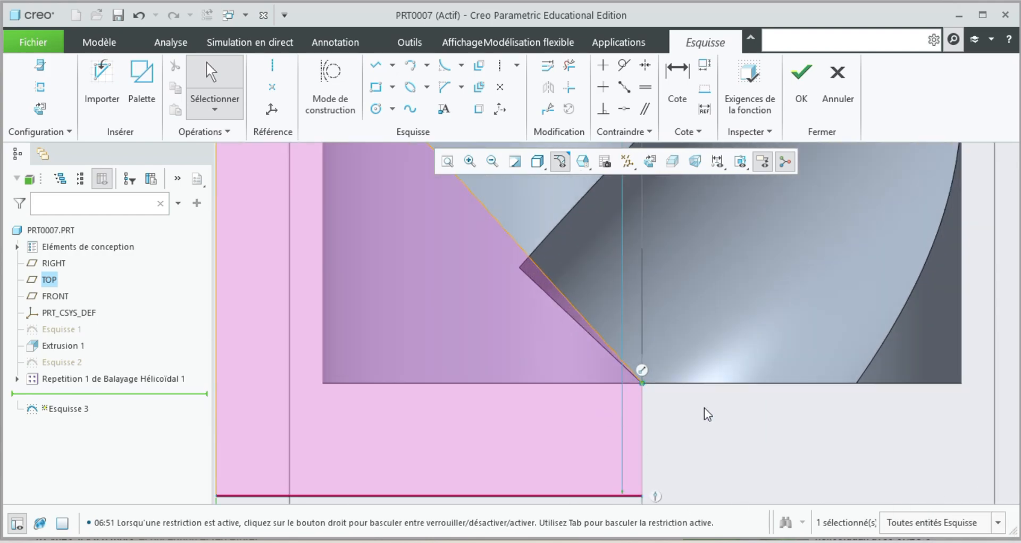
pyautogui.scroll(-2, 662, 418)
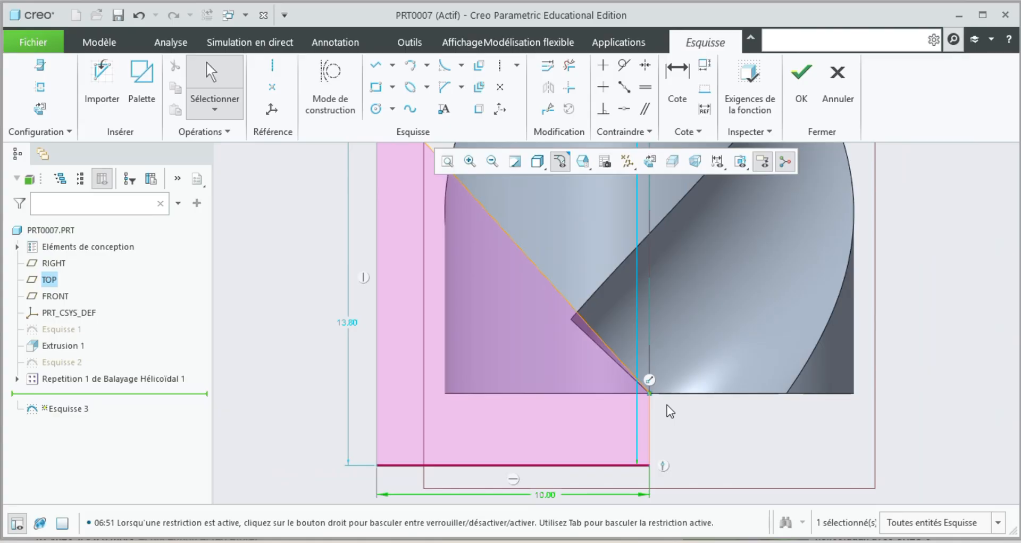
pyautogui.scroll(-3, 638, 410)
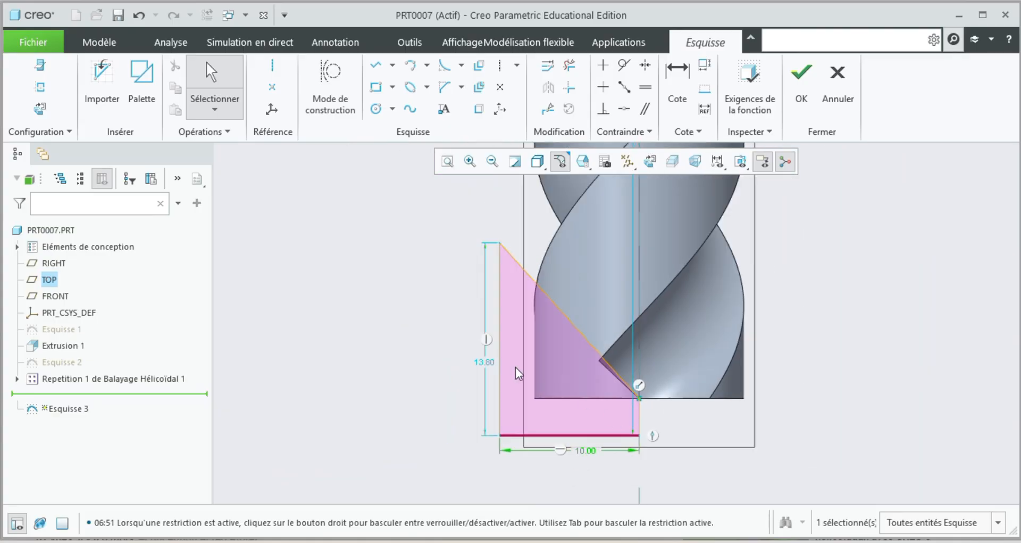
pyautogui.scroll(2, 639, 396)
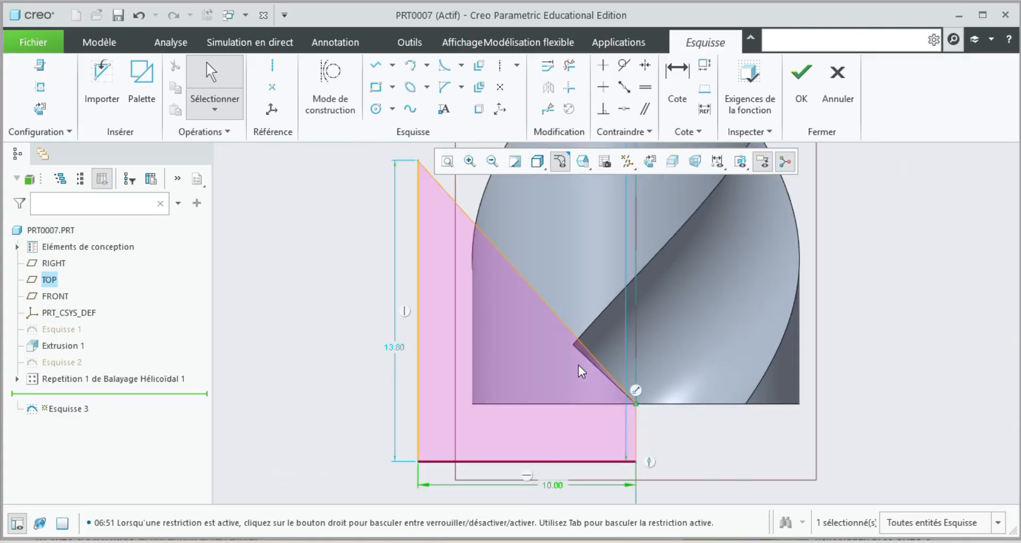
pyautogui.scroll(-2, 580, 367)
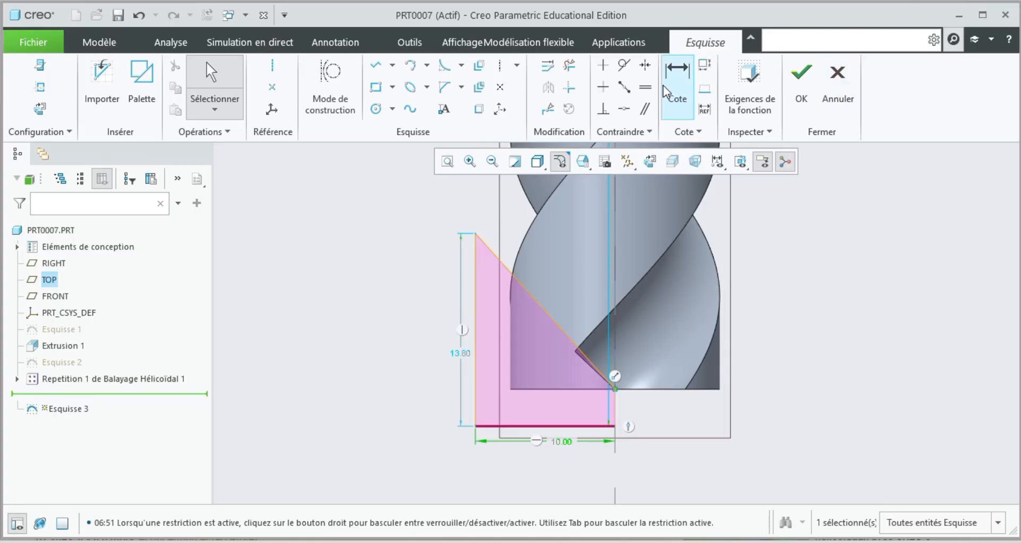
pyautogui.click(678, 85)
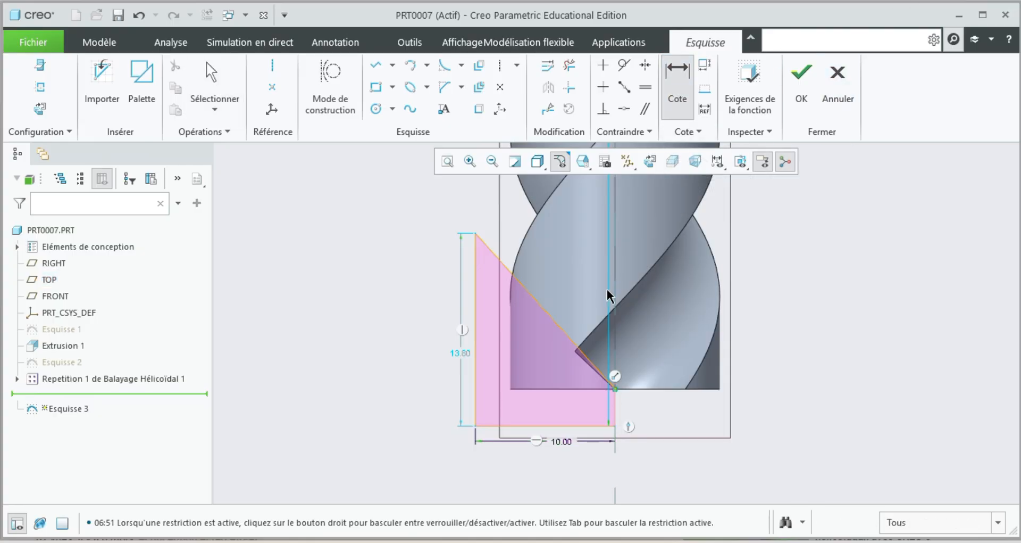
pyautogui.click(618, 299)
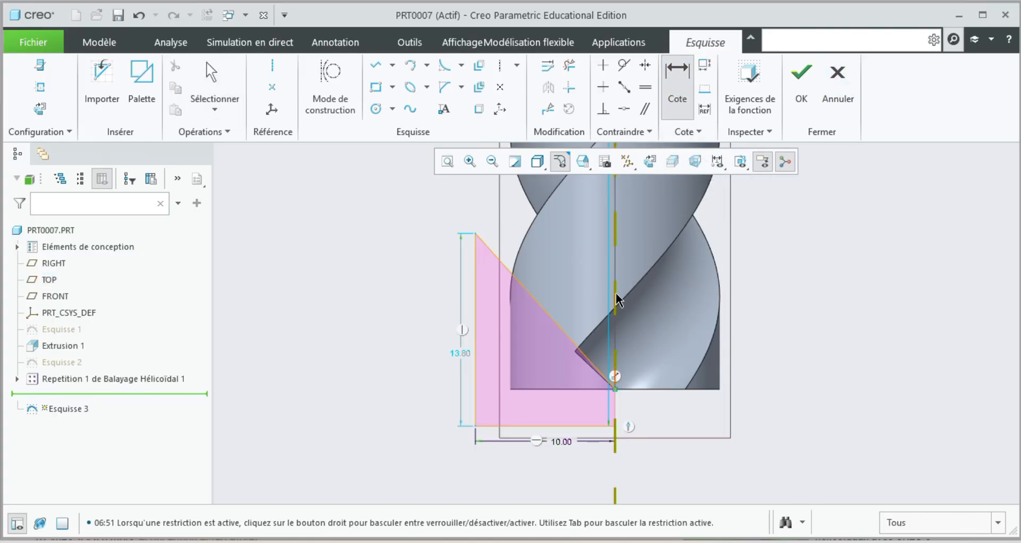
pyautogui.click(528, 291)
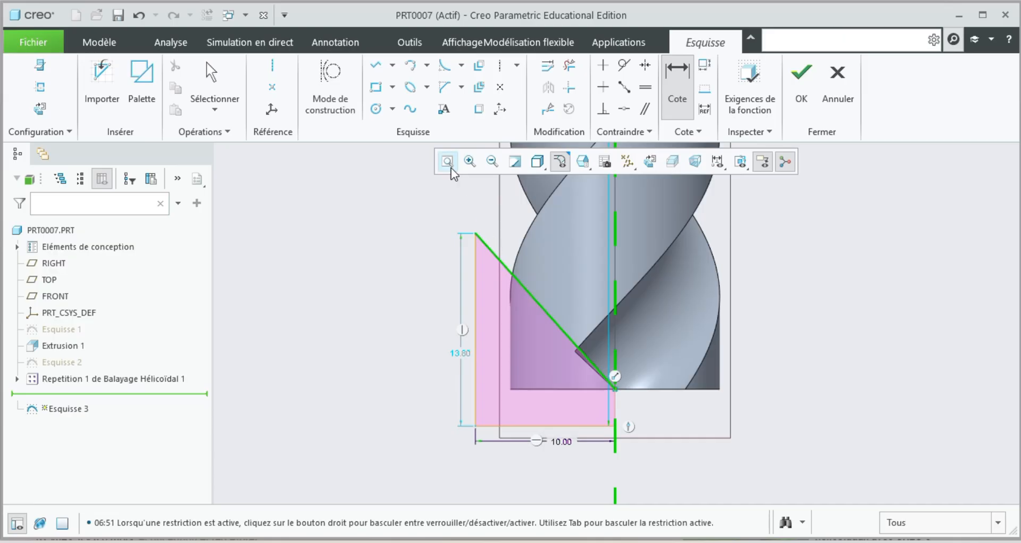
pyautogui.middleClick(473, 203)
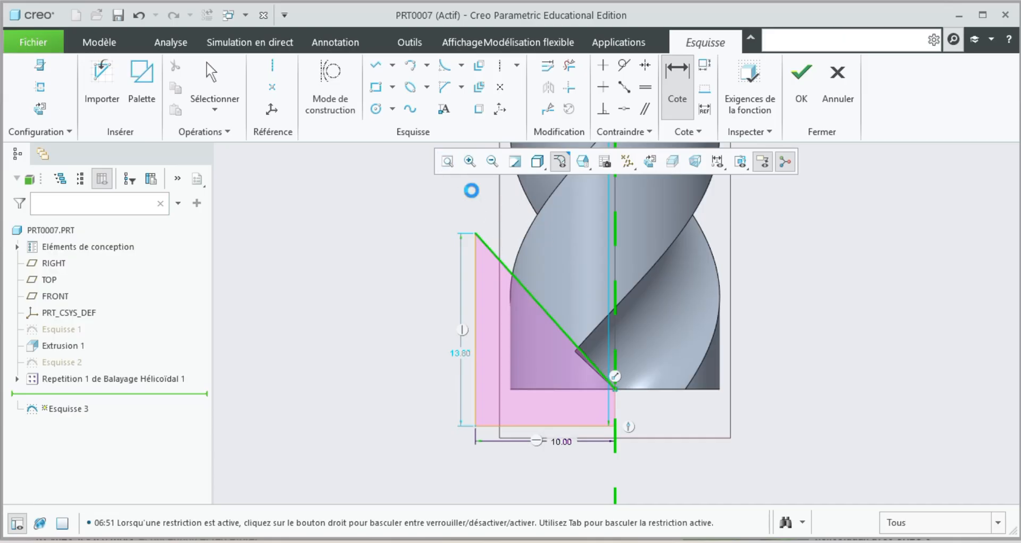
pyautogui.middleClick(473, 186)
pyautogui.write('60')
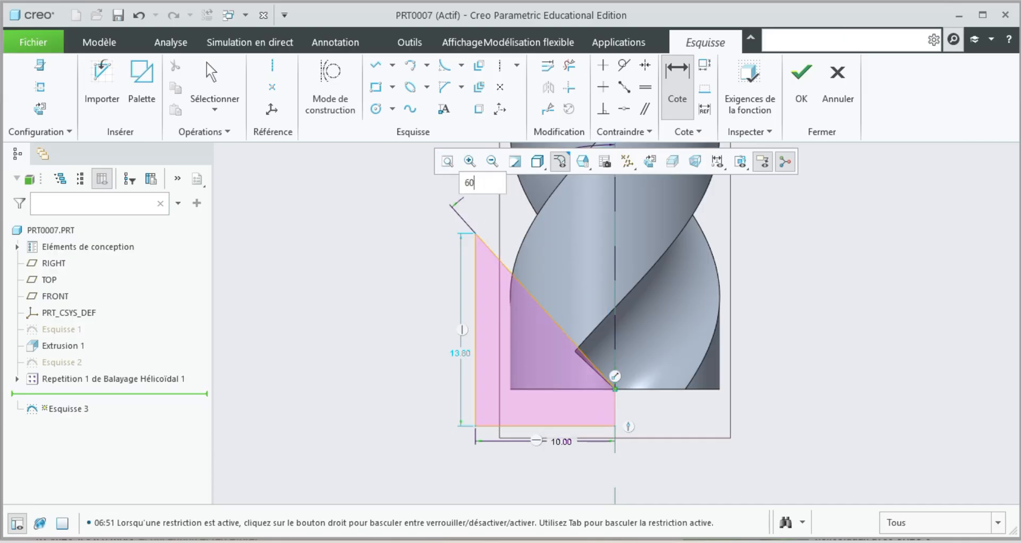
pyautogui.press('Return')
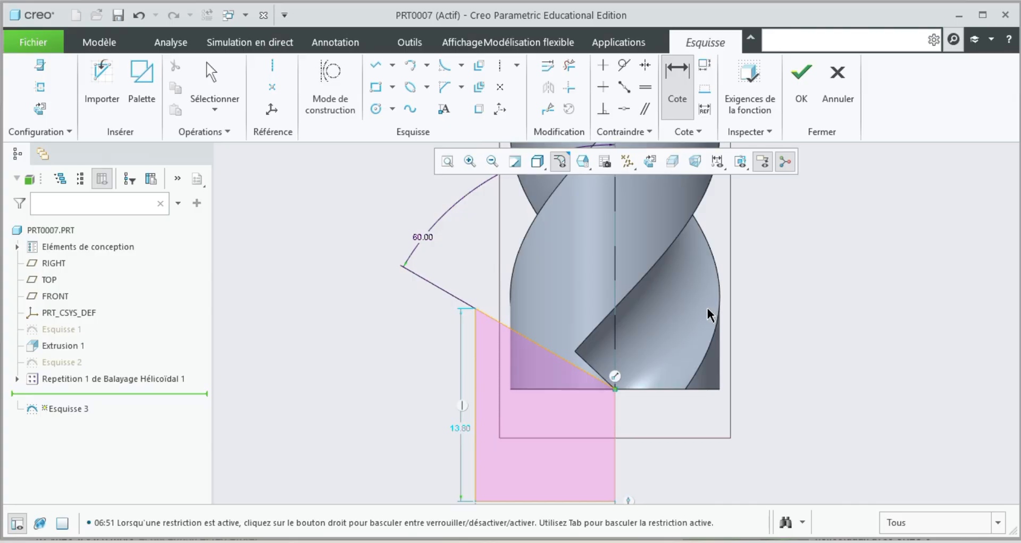
pyautogui.scroll(-5, 475, 425)
pyautogui.scroll(1, 468, 417)
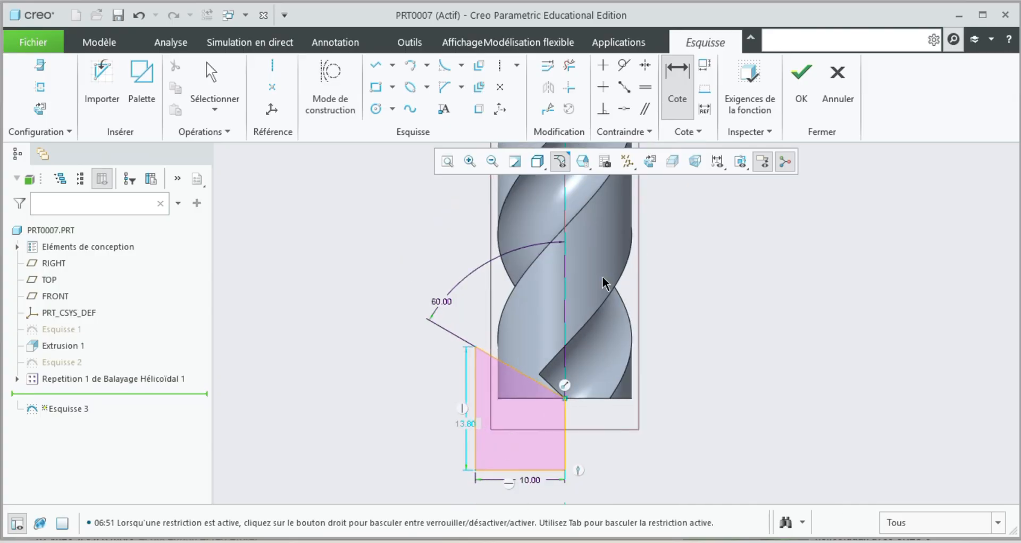
pyautogui.click(800, 90)
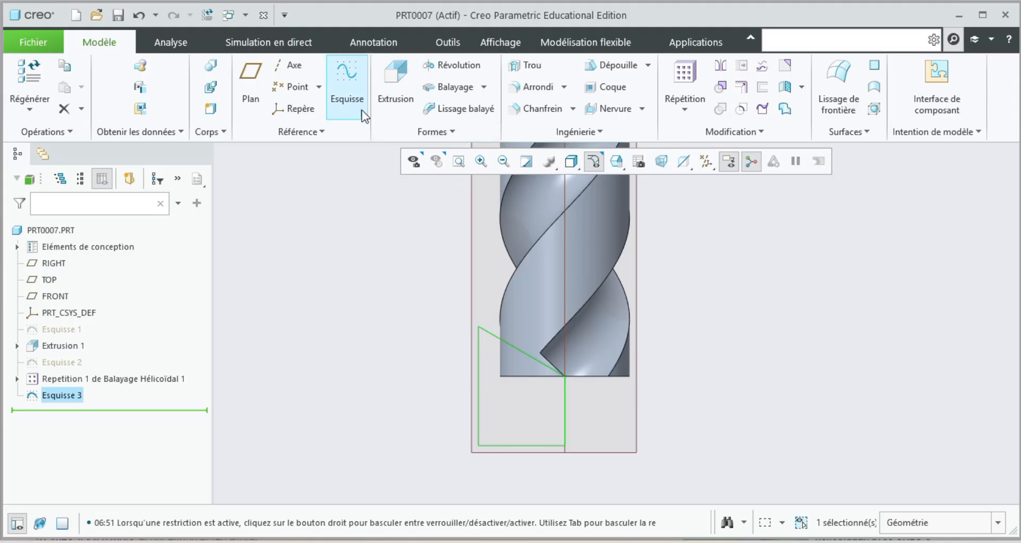
# Create a separate sketch on the TOP plane containing only a vertical centerline along the drill's axis.
pyautogui.click(292, 67)
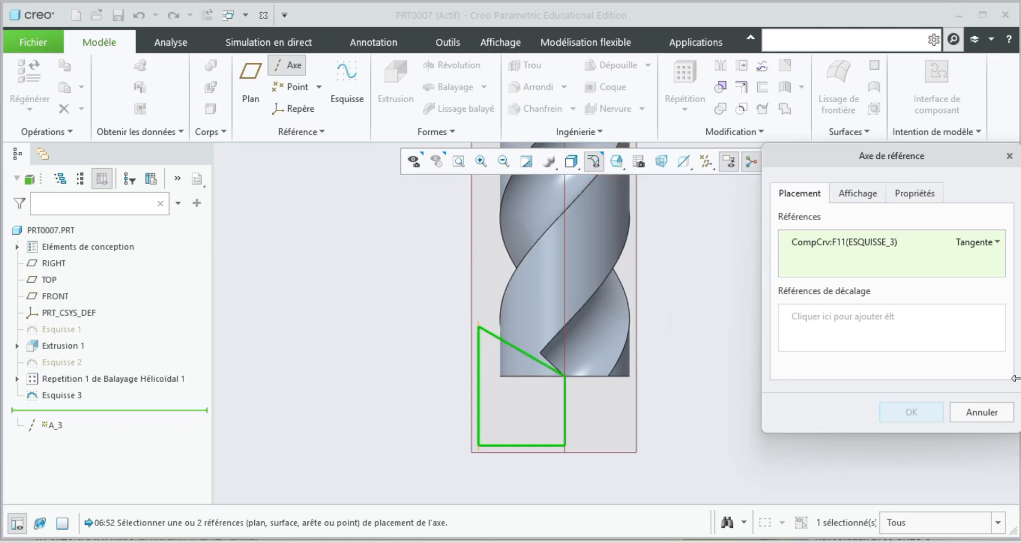
pyautogui.click(982, 411)
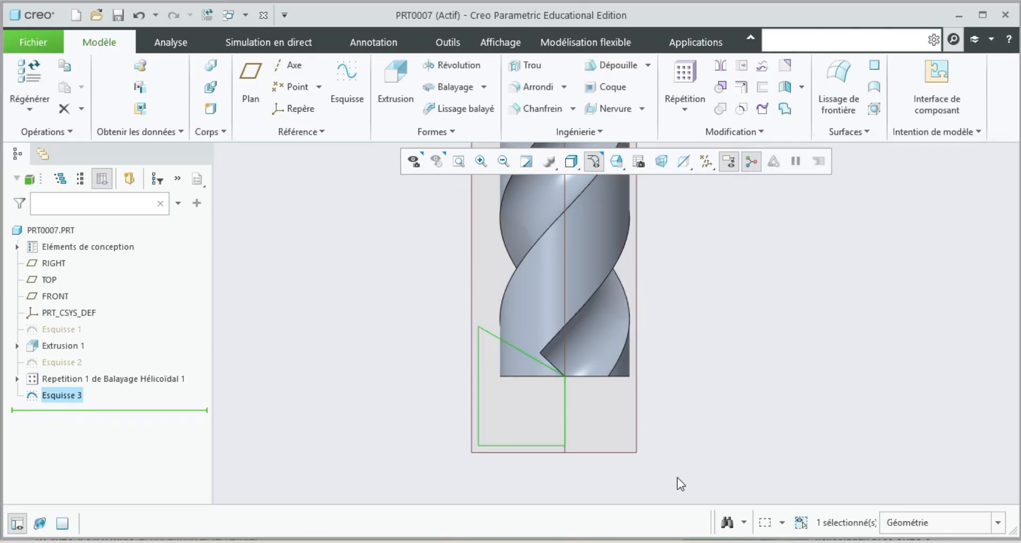
pyautogui.click(637, 432)
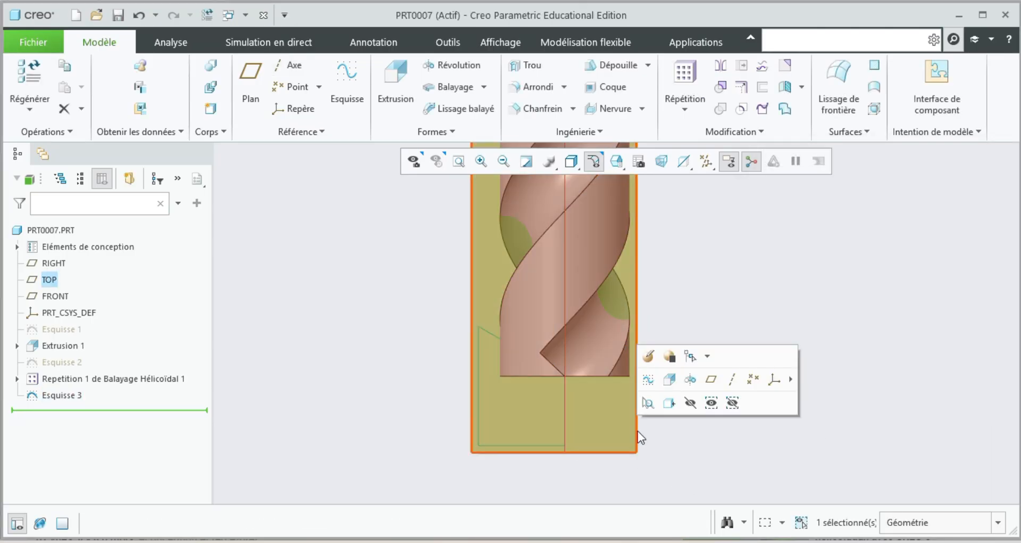
pyautogui.click(644, 380)
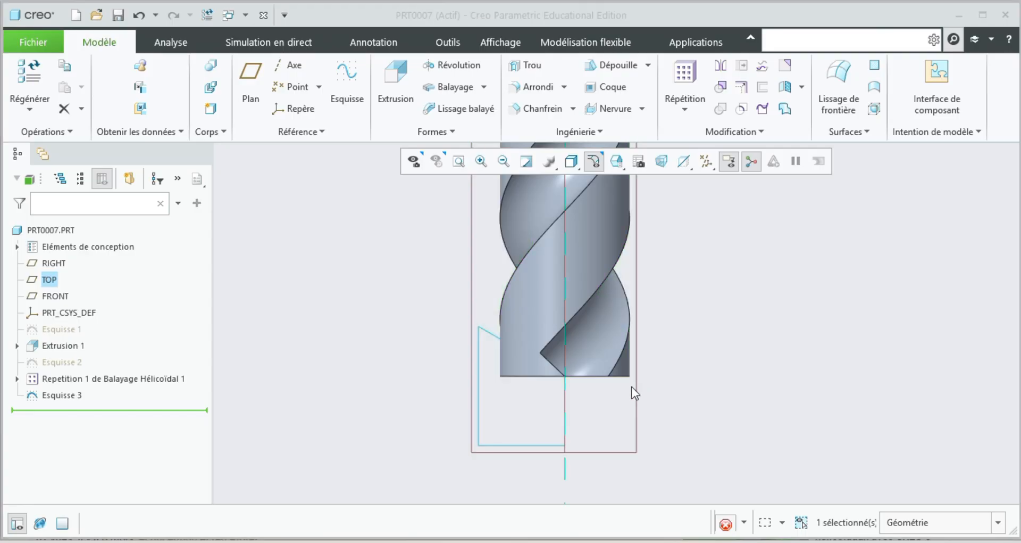
pyautogui.click(273, 65)
pyautogui.click(565, 319)
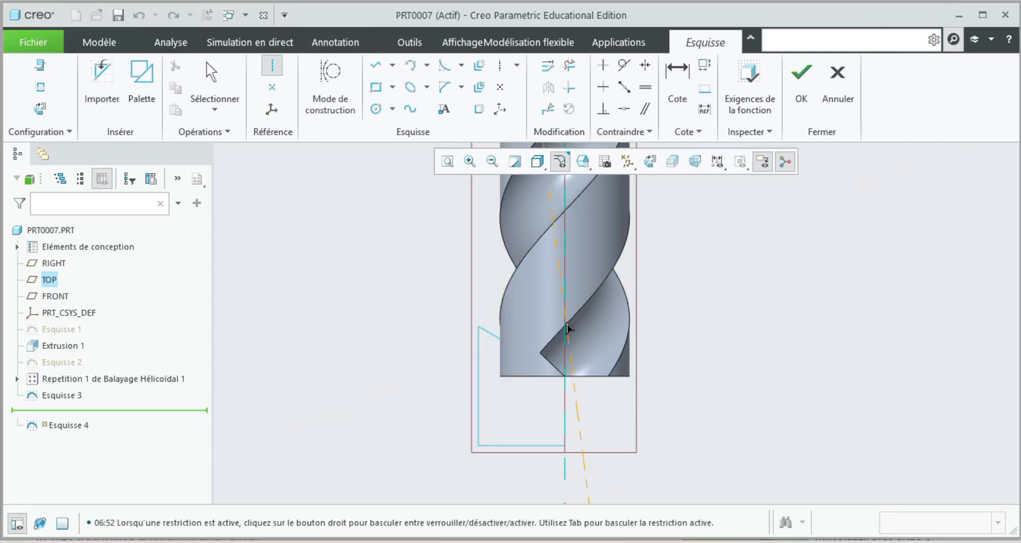
pyautogui.click(565, 284)
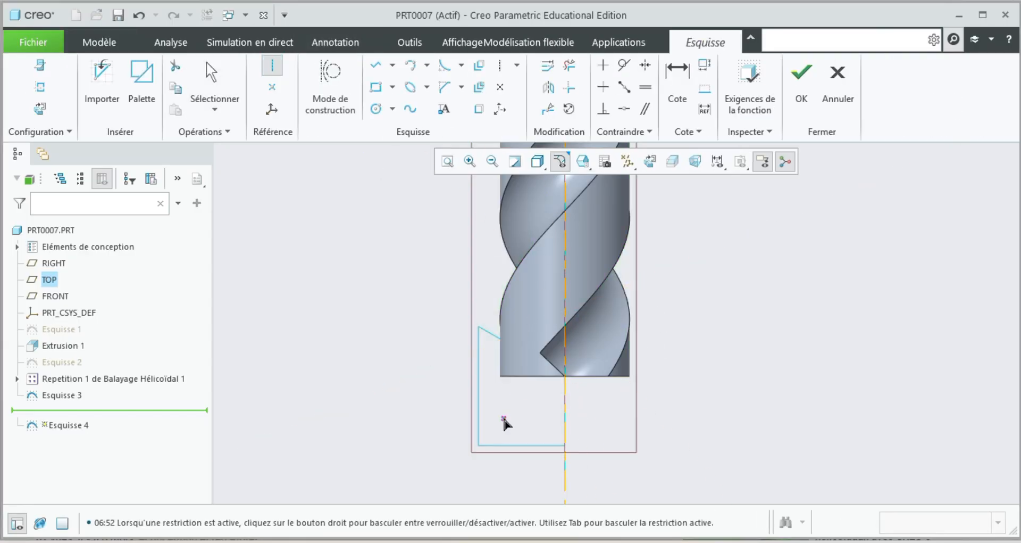
pyautogui.click(802, 74)
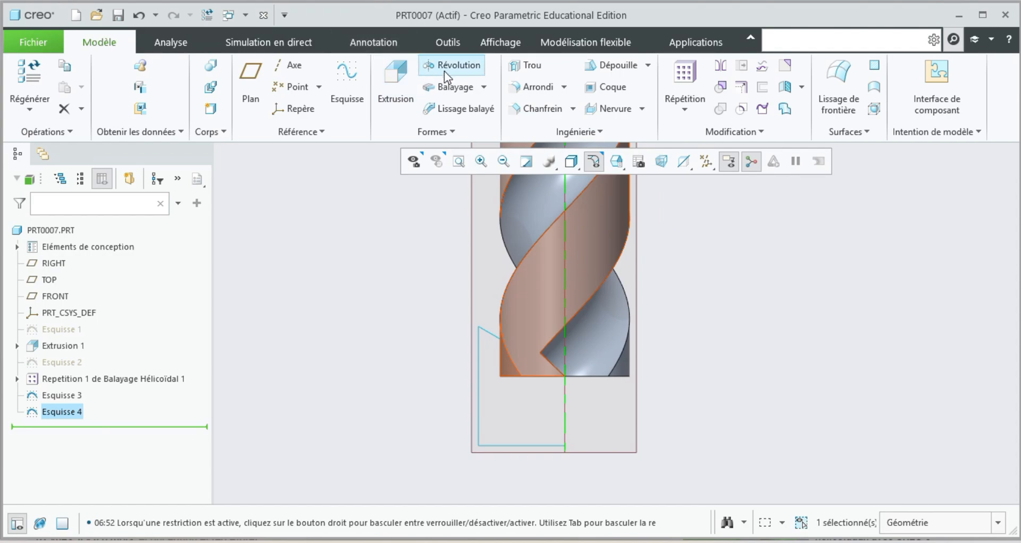
pyautogui.click(446, 68)
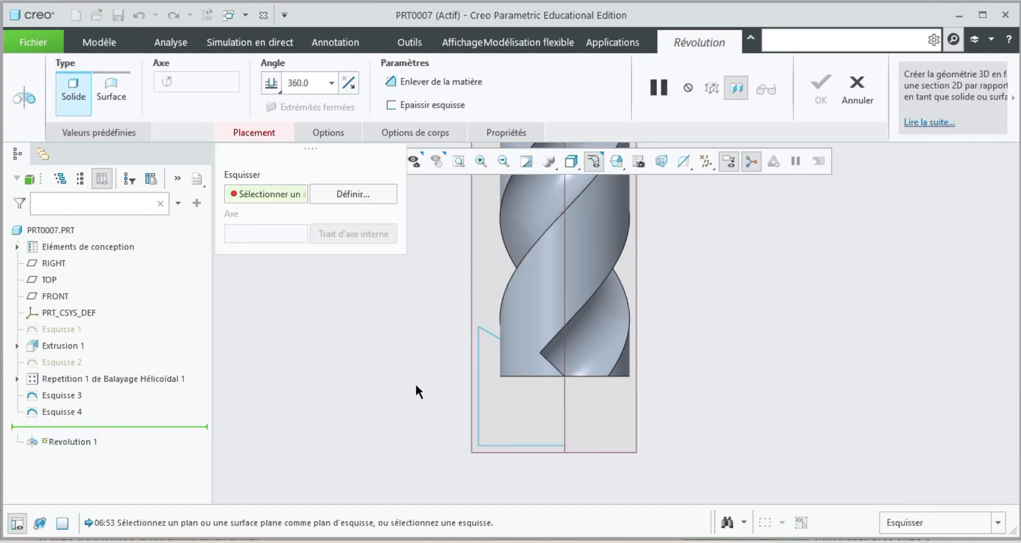
pyautogui.click(488, 328)
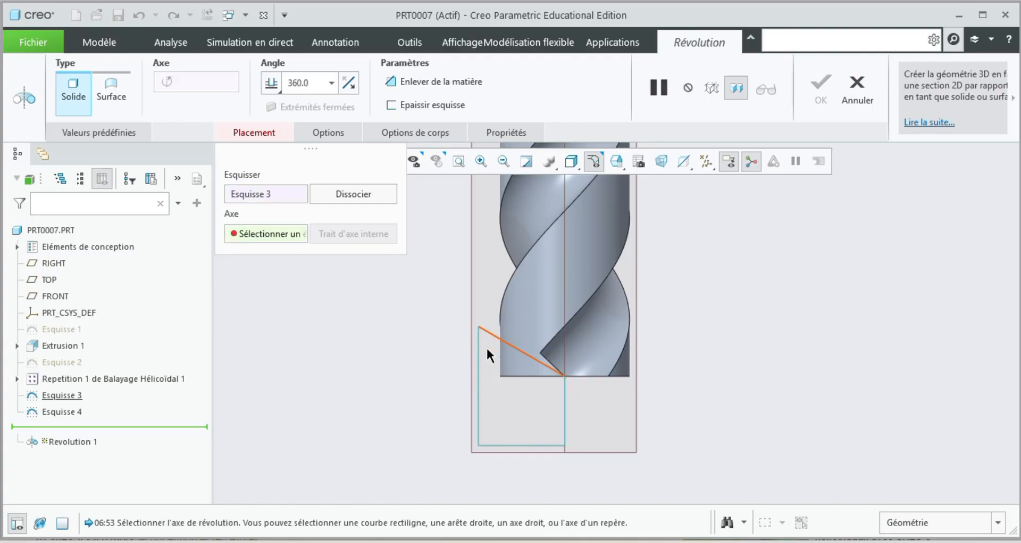
pyautogui.click(475, 381)
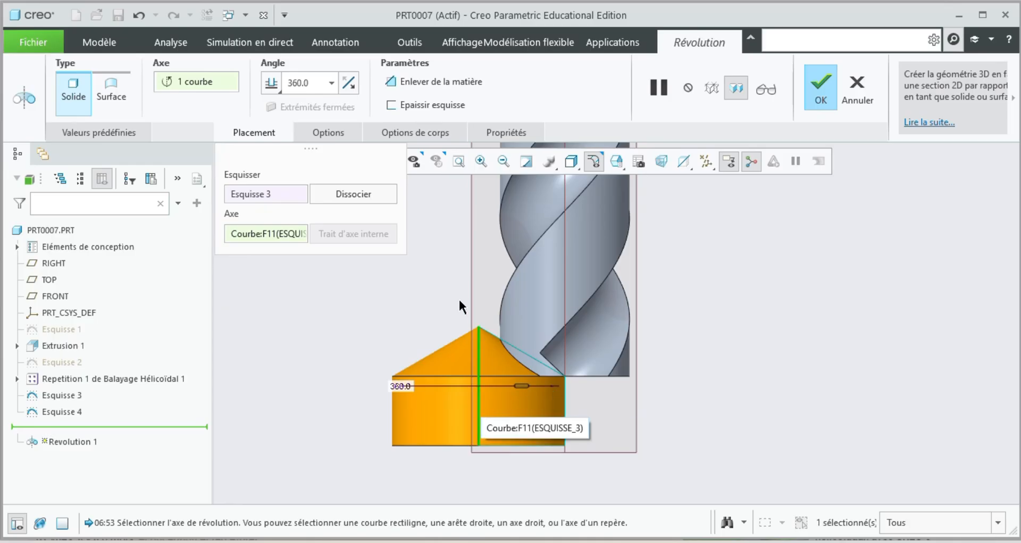
pyautogui.click(872, 90)
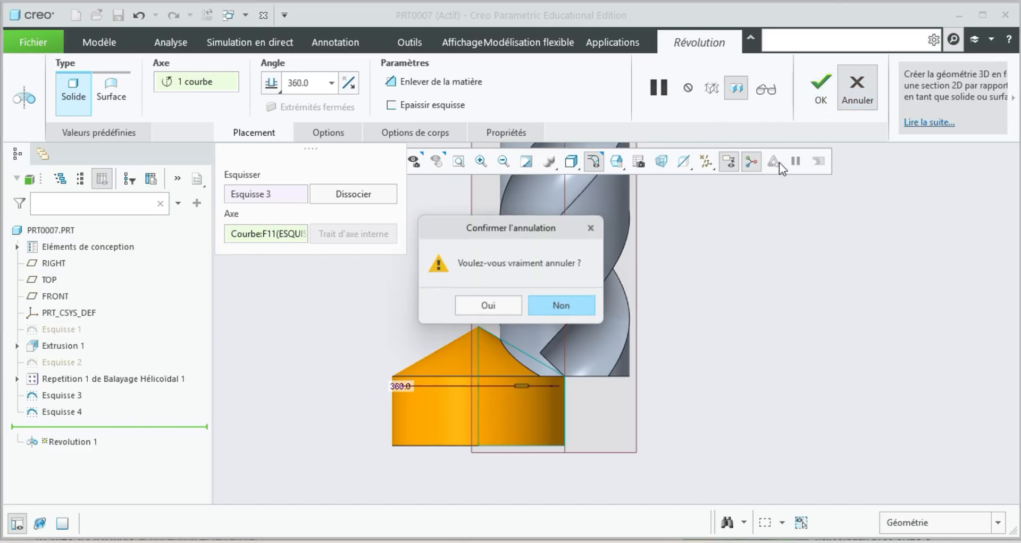
pyautogui.click(506, 307)
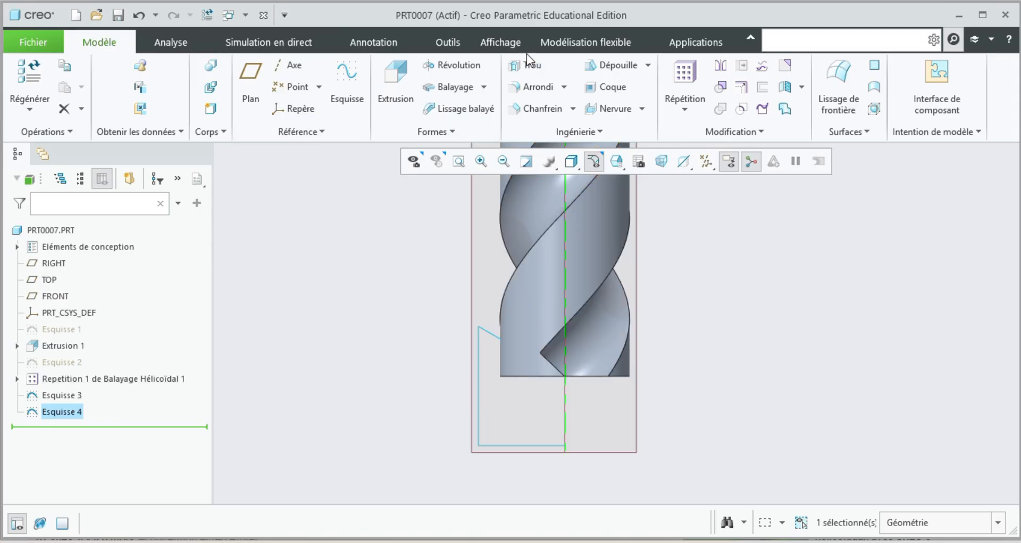
# Cut the conical drill tip by revolving the tip profile 360° about the cylinder's central axis with material removal.
pyautogui.click(453, 65)
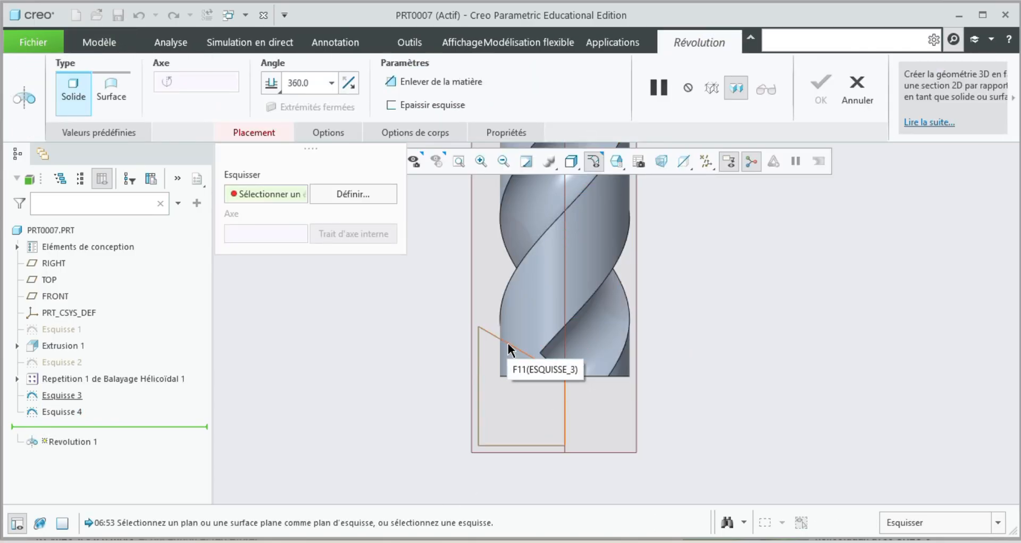
pyautogui.click(510, 349)
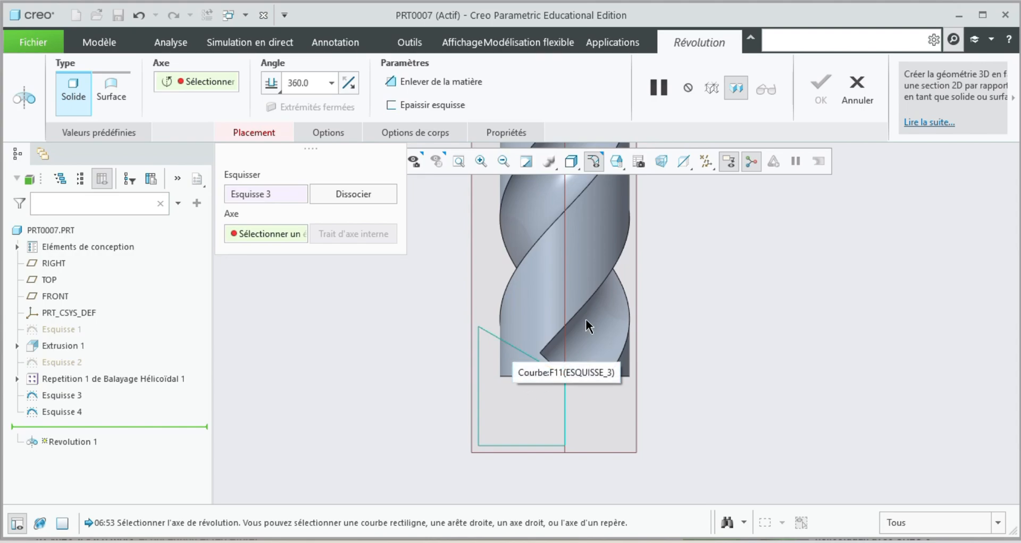
pyautogui.click(566, 309)
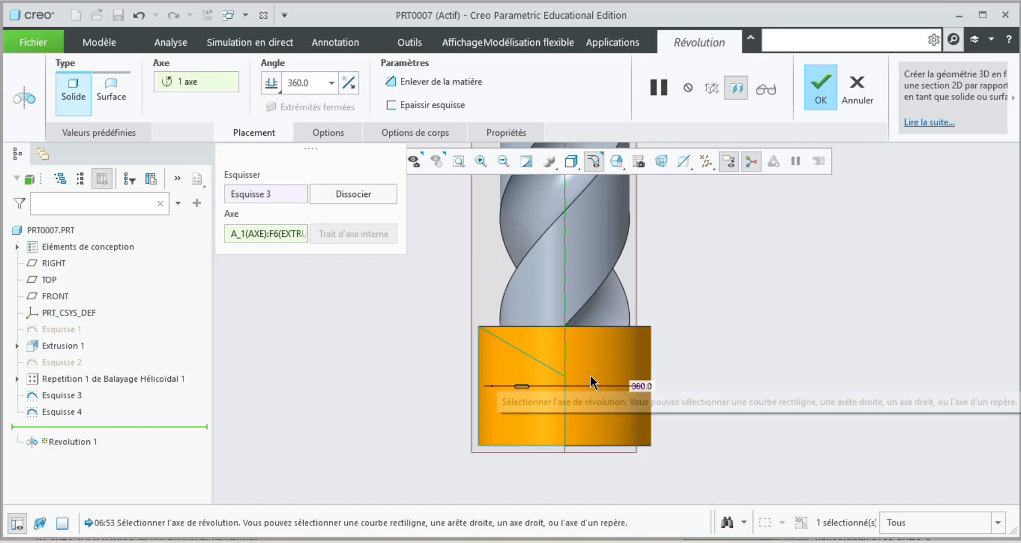
pyautogui.moveTo(755, 338); pyautogui.dragTo(751, 350, button='middle')
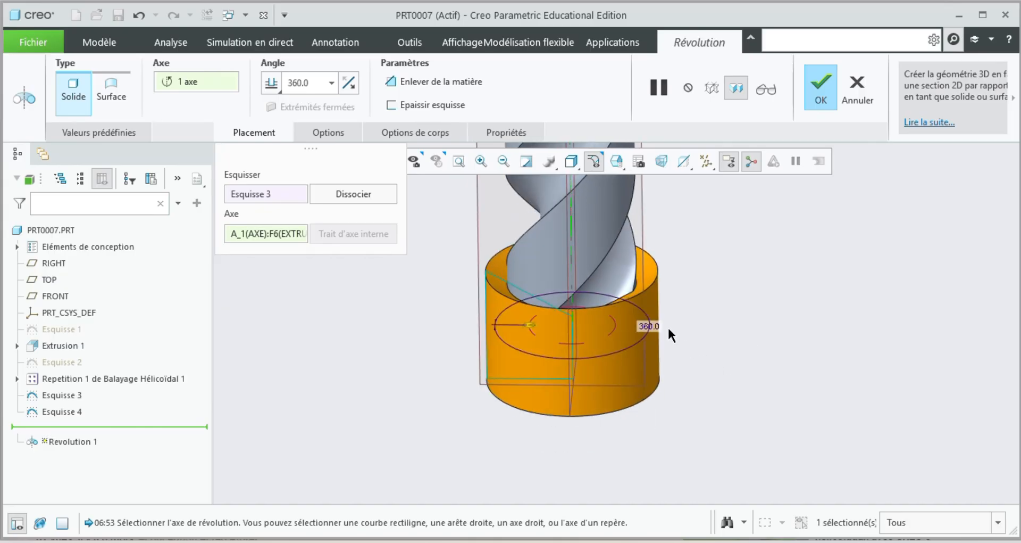
pyautogui.click(435, 86)
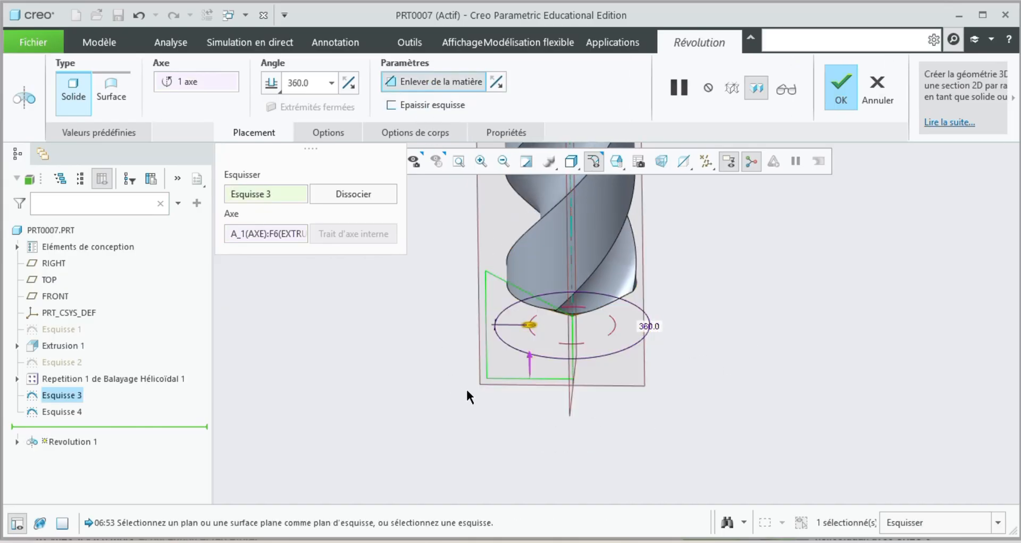
pyautogui.moveTo(556, 411); pyautogui.dragTo(578, 378, button='middle')
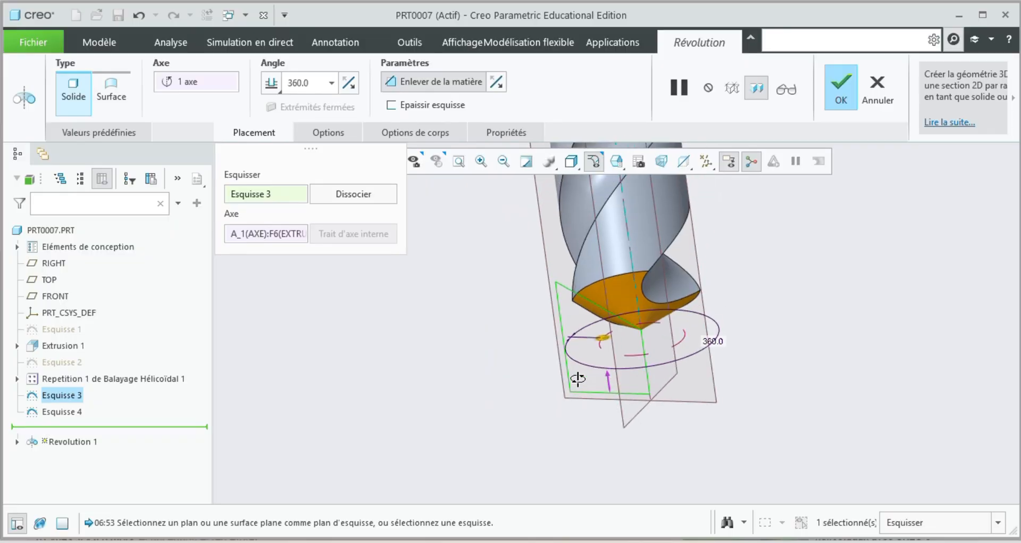
pyautogui.scroll(-4, 634, 319)
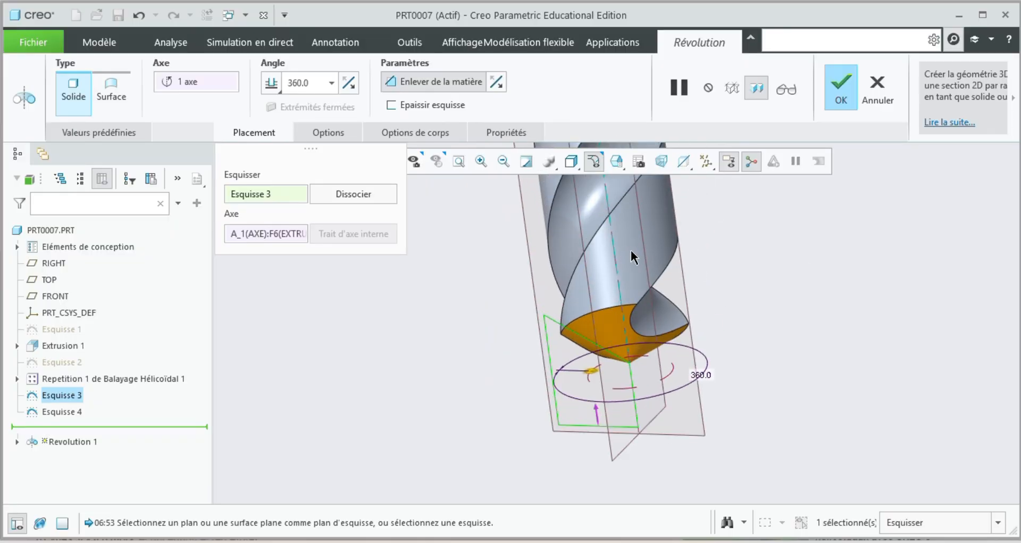
pyautogui.scroll(4, 630, 313)
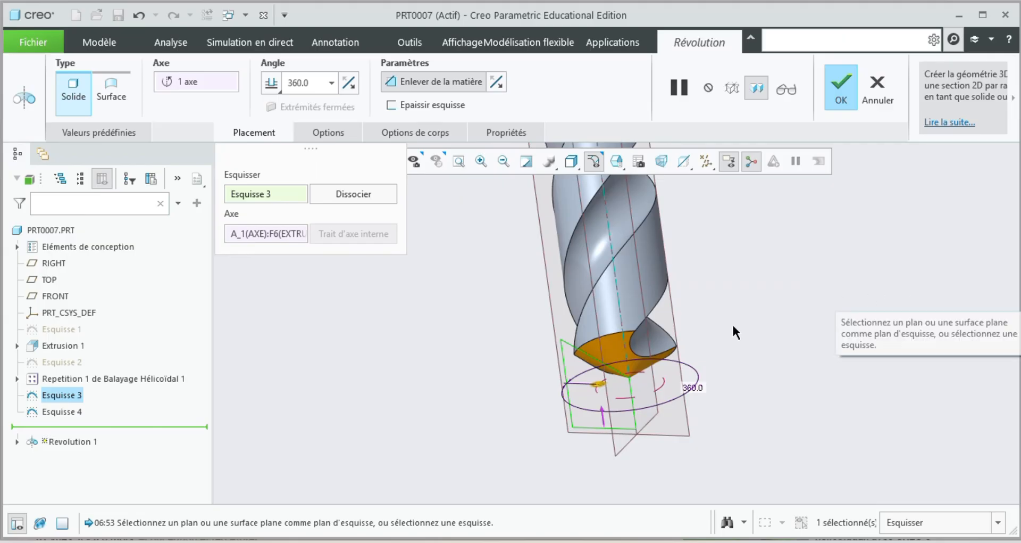
pyautogui.scroll(-2, 609, 386)
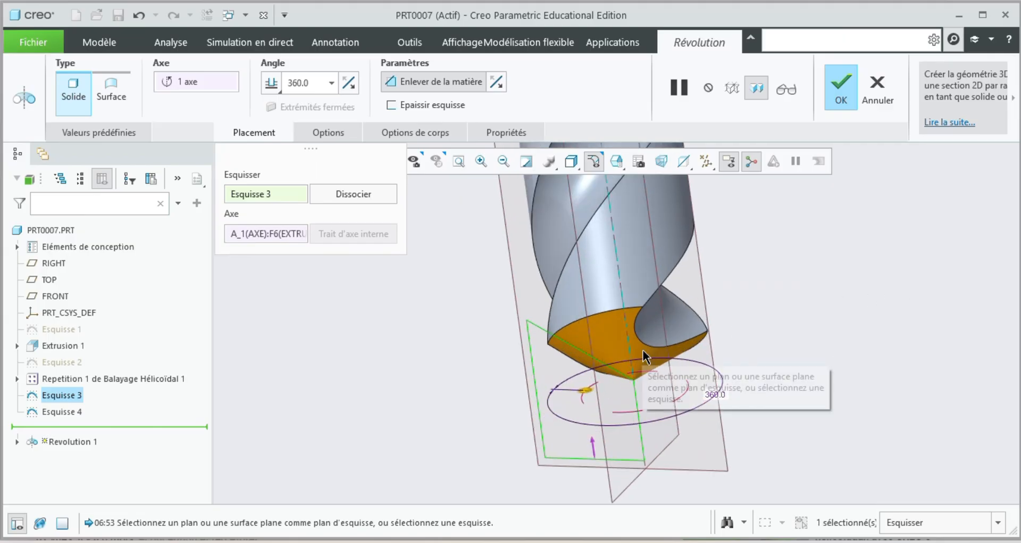
pyautogui.scroll(-2, 622, 336)
pyautogui.scroll(-2, 615, 323)
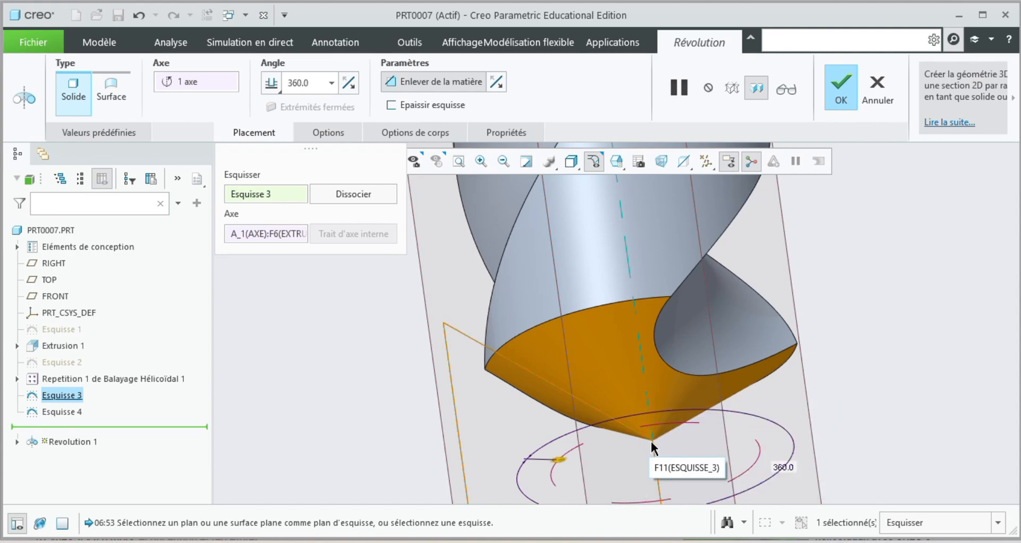
pyautogui.click(842, 86)
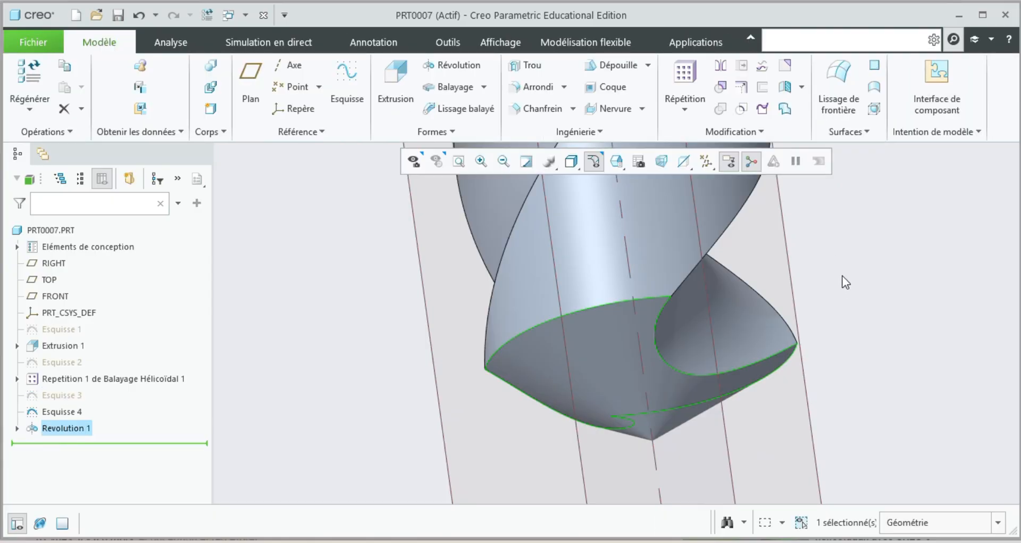
# Fit the whole drill in view and hide all datum axes, points, coordinate systems and planes.
pyautogui.scroll(5, 783, 292)
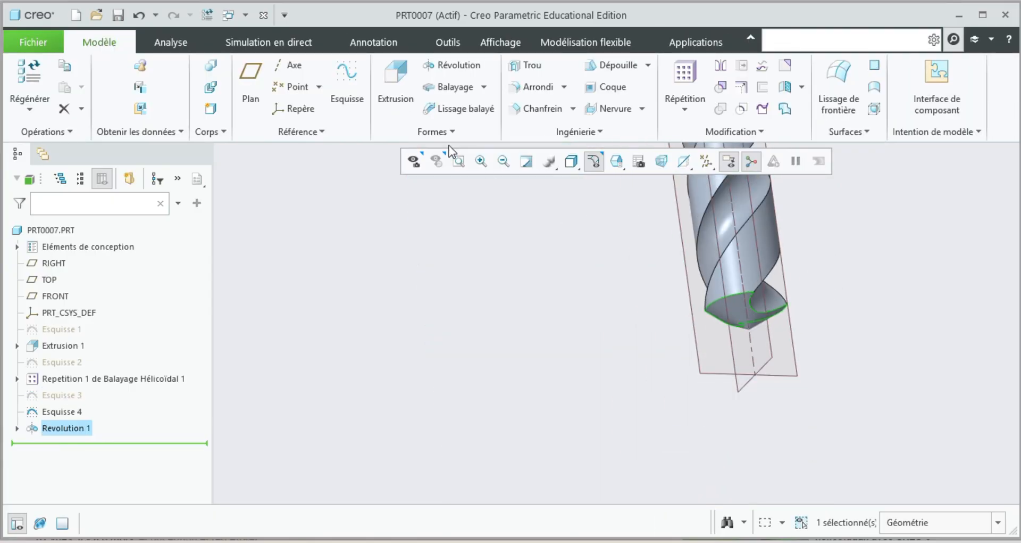
pyautogui.click(460, 161)
pyautogui.moveTo(657, 301); pyautogui.dragTo(620, 260, button='middle')
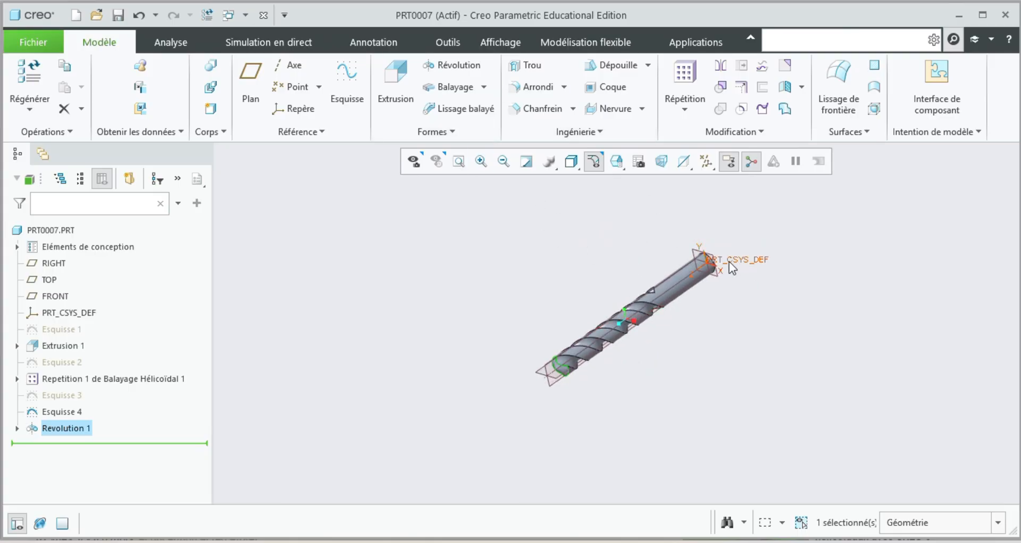
pyautogui.scroll(-5, 729, 266)
pyautogui.moveTo(732, 257)
pyautogui.mouseDown(button='middle')
pyautogui.moveTo(720, 304)
pyautogui.moveTo(727, 289)
pyautogui.moveTo(669, 323)
pyautogui.moveTo(687, 328)
pyautogui.mouseUp(button='middle')
pyautogui.scroll(-3, 266, 403)
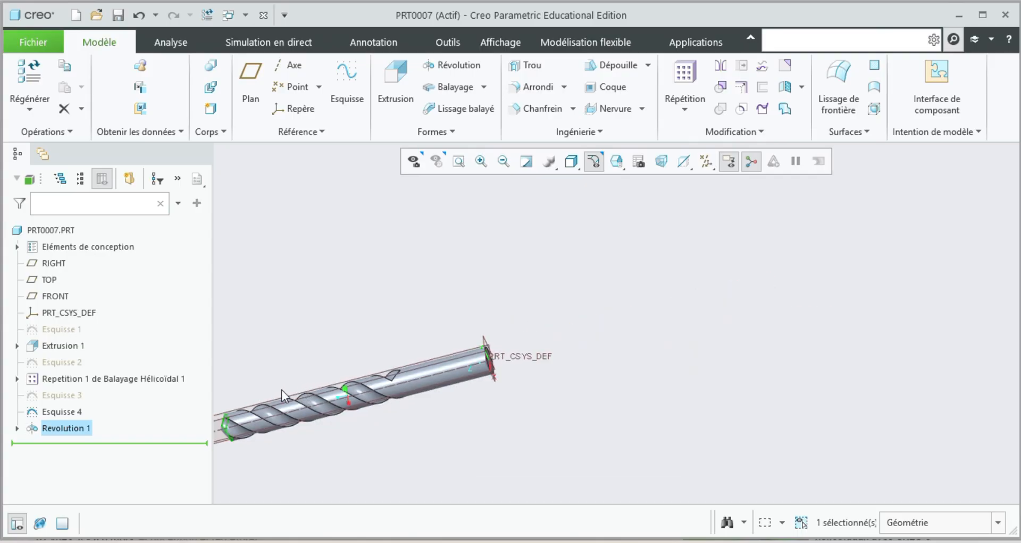
pyautogui.click(459, 162)
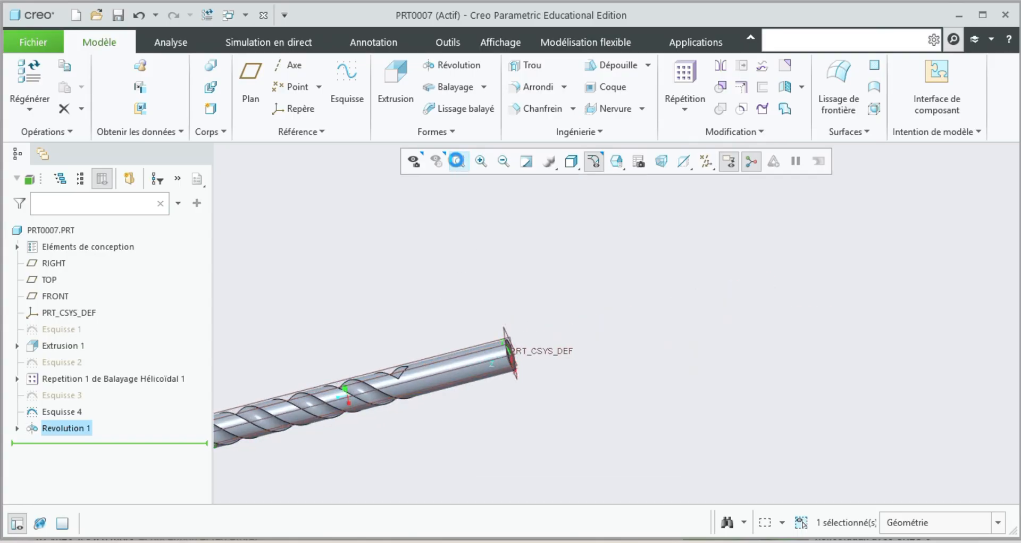
pyautogui.click(713, 165)
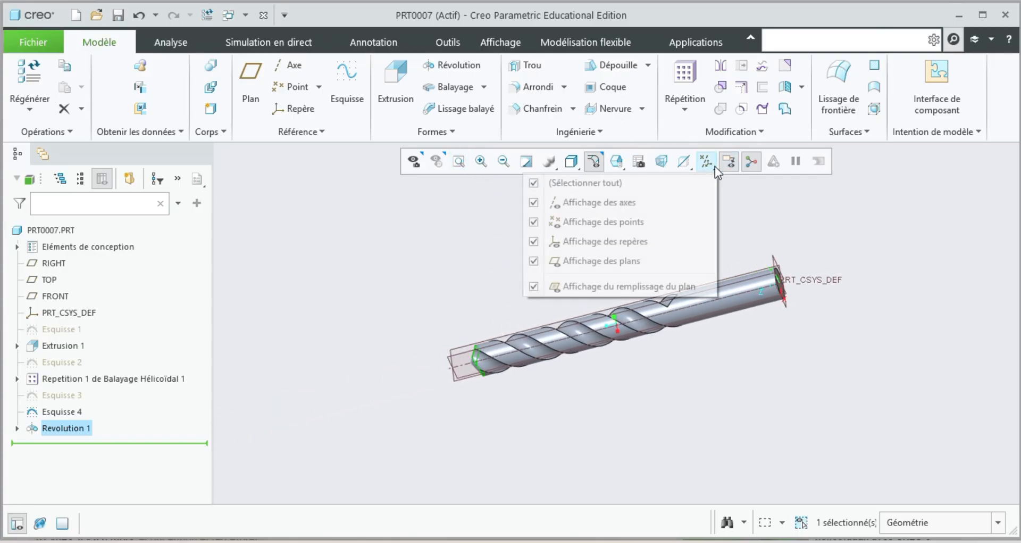
pyautogui.click(624, 184)
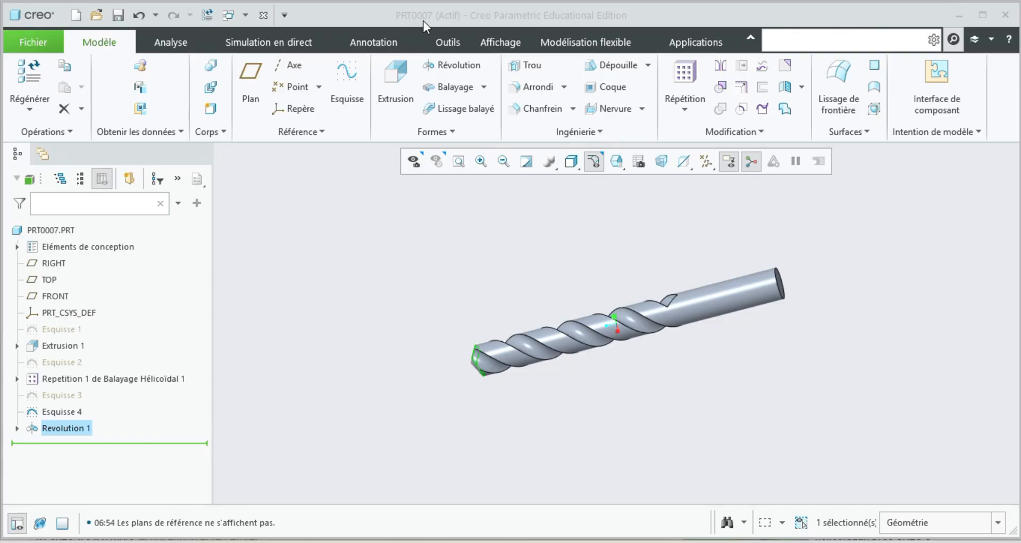
# Load the Metal-Steel.dmt library from the Metals group of appearances.
pyautogui.click(501, 42)
pyautogui.click(126, 88)
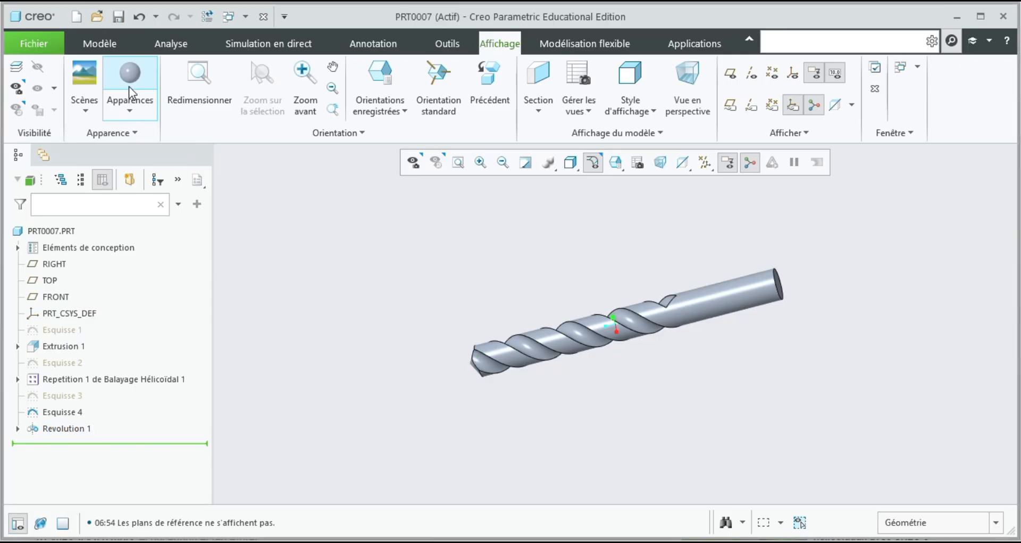
pyautogui.click(117, 102)
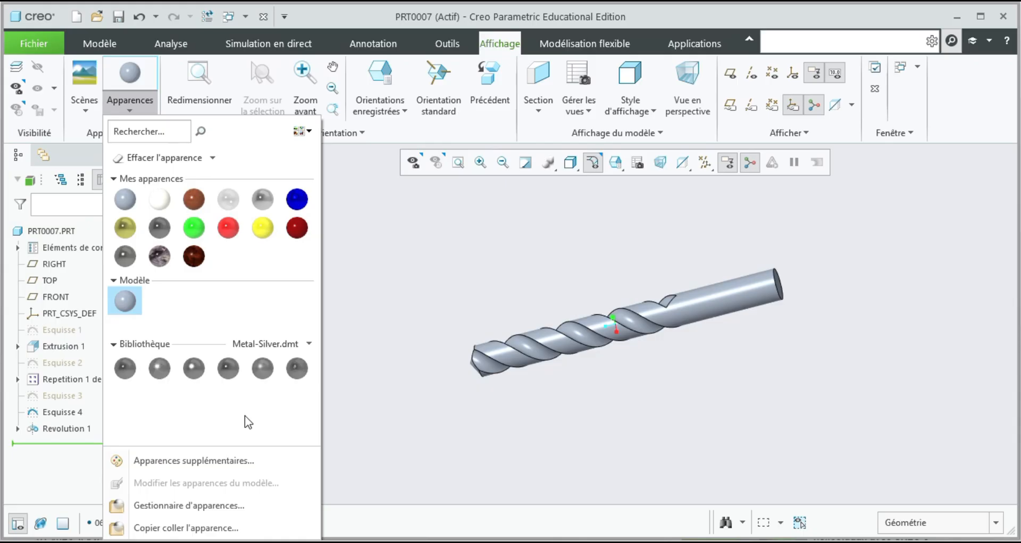
pyautogui.click(307, 344)
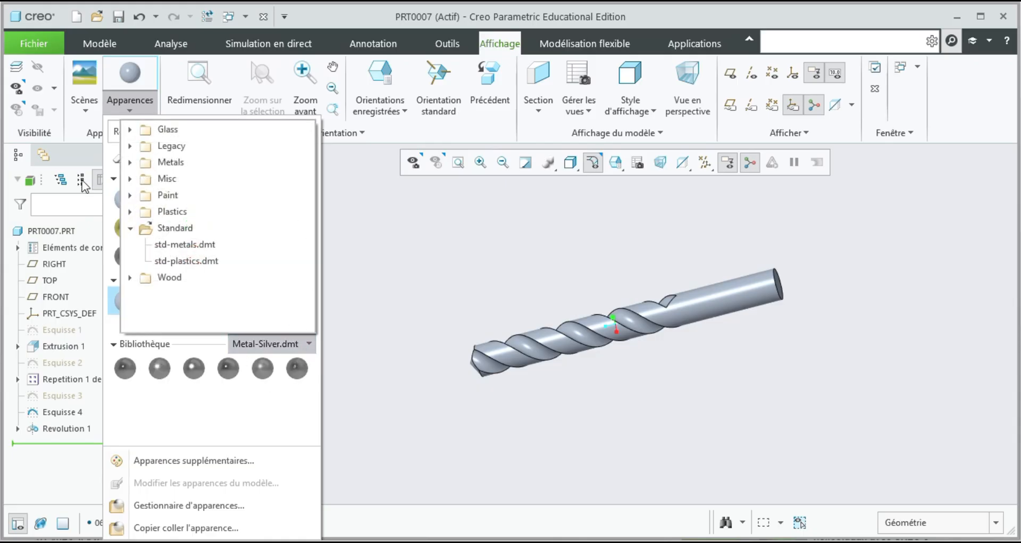
pyautogui.click(130, 163)
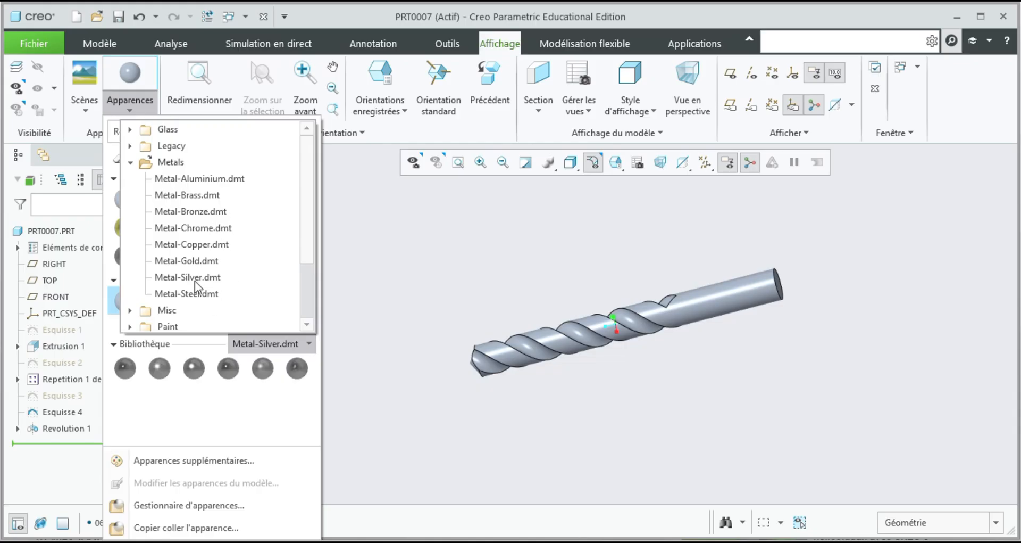
pyautogui.click(186, 295)
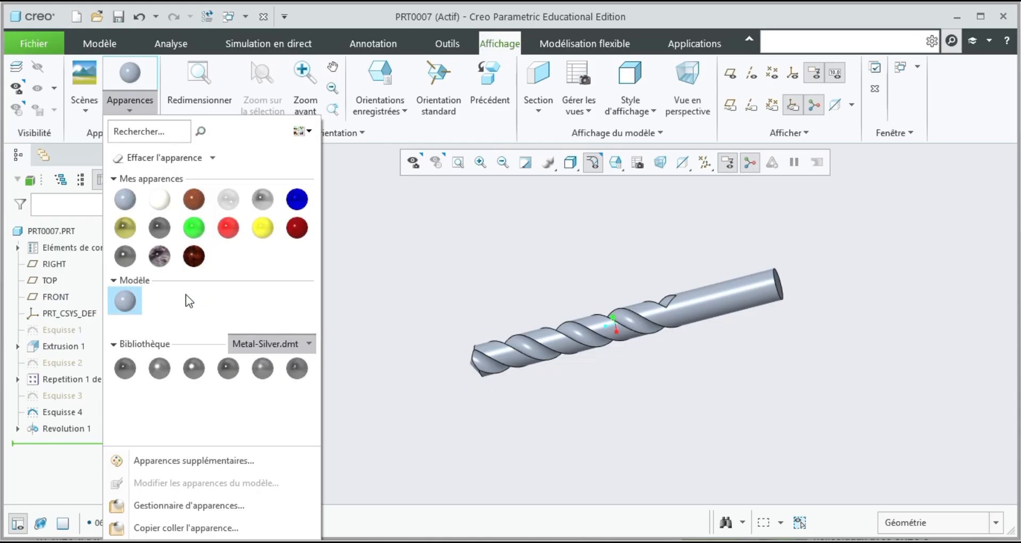
# Apply the fourth Metal-Steel appearance to the entire drill body, restricting the selection filter to Corps.
pyautogui.click(227, 368)
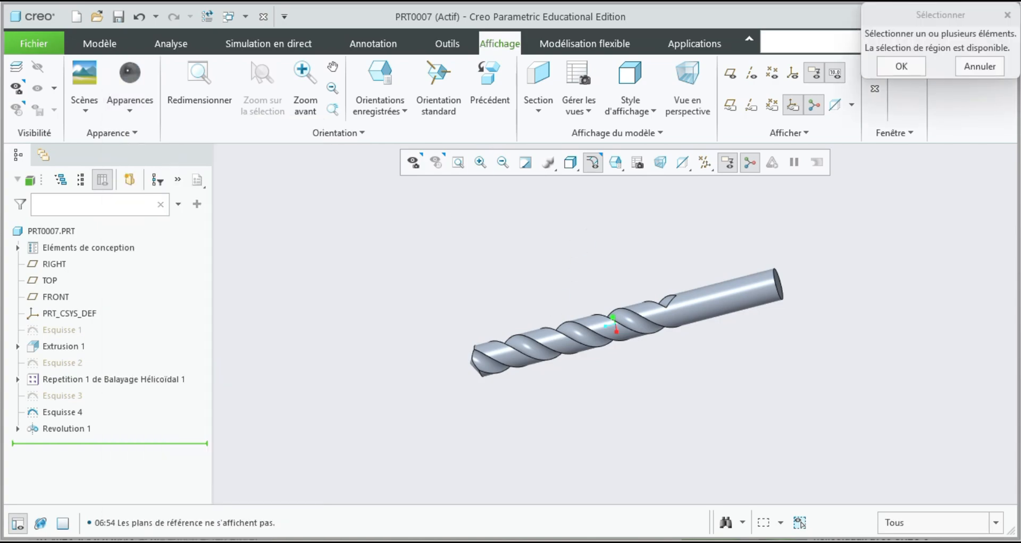
pyautogui.click(919, 528)
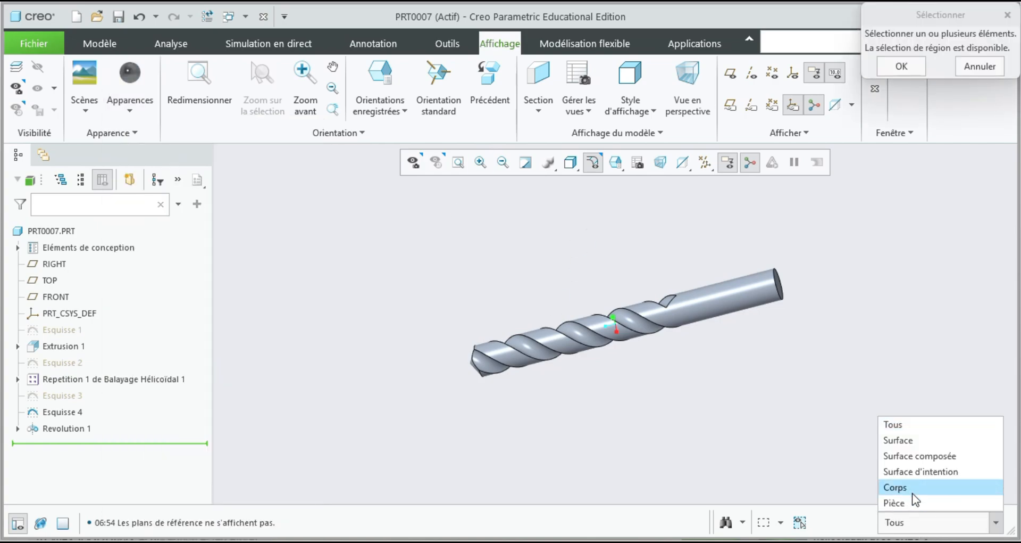
pyautogui.click(913, 486)
pyautogui.click(702, 299)
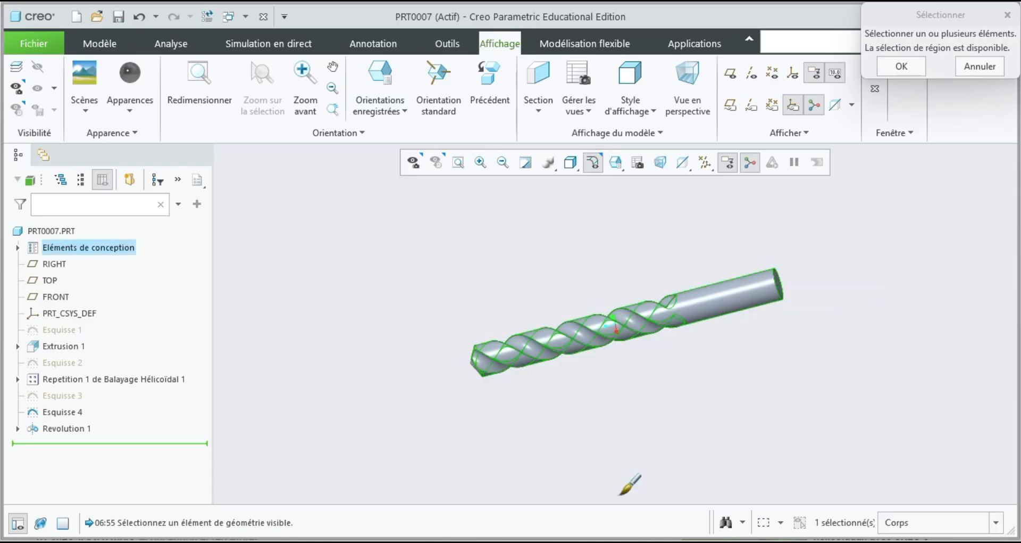
pyautogui.click(906, 74)
# Examine the finished steel drill's flutes, shank and conical tip from several sides.
pyautogui.scroll(5, 639, 372)
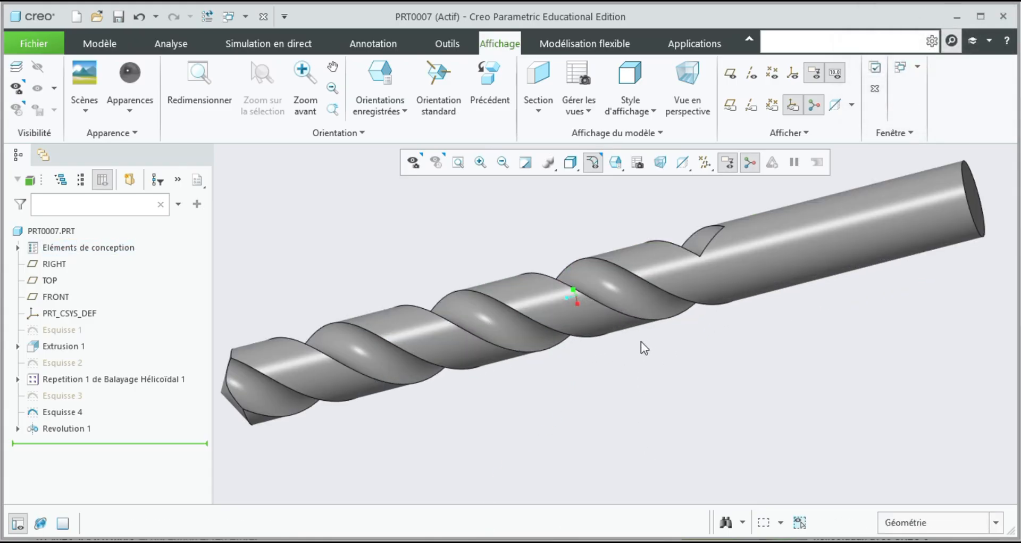
pyautogui.scroll(-4, 625, 304)
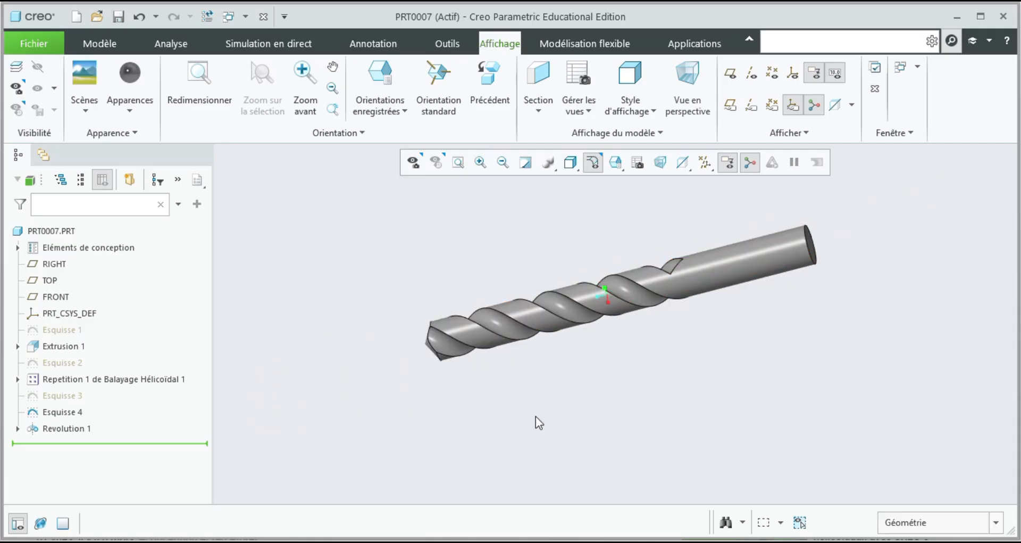
pyautogui.moveTo(536, 417); pyautogui.dragTo(662, 407, button='middle')
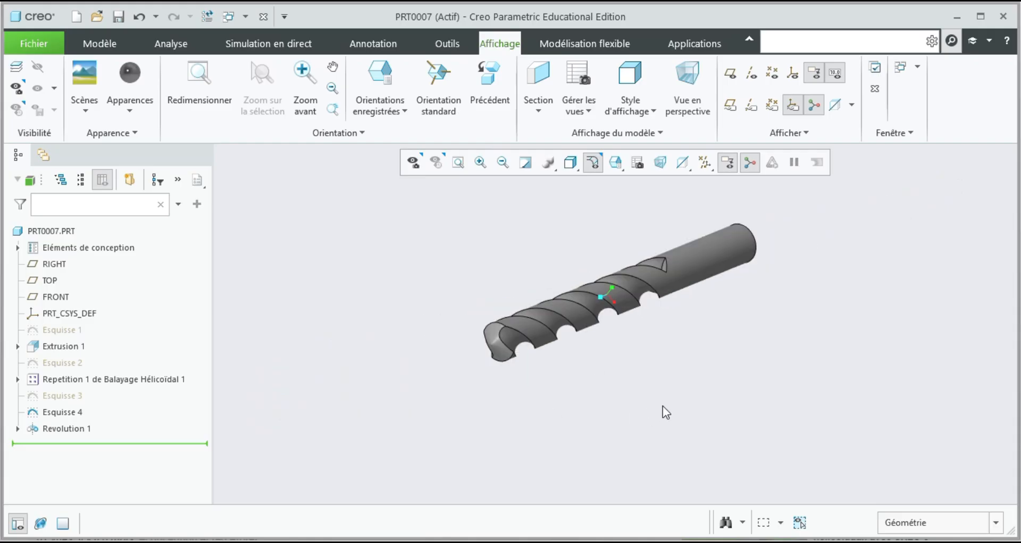
pyautogui.moveTo(586, 385); pyautogui.dragTo(652, 400, button='middle')
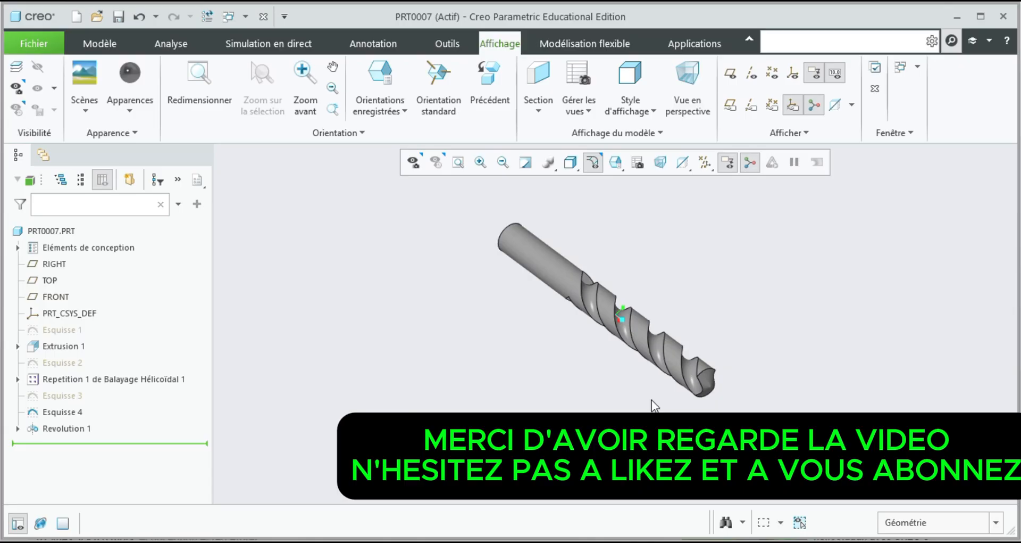
pyautogui.scroll(3, 644, 336)
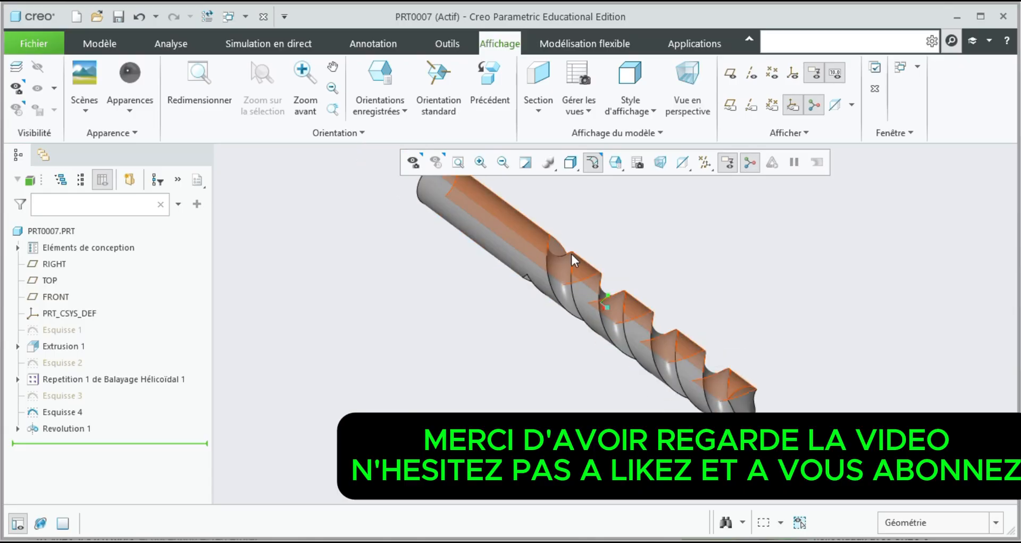
pyautogui.scroll(-3, 551, 243)
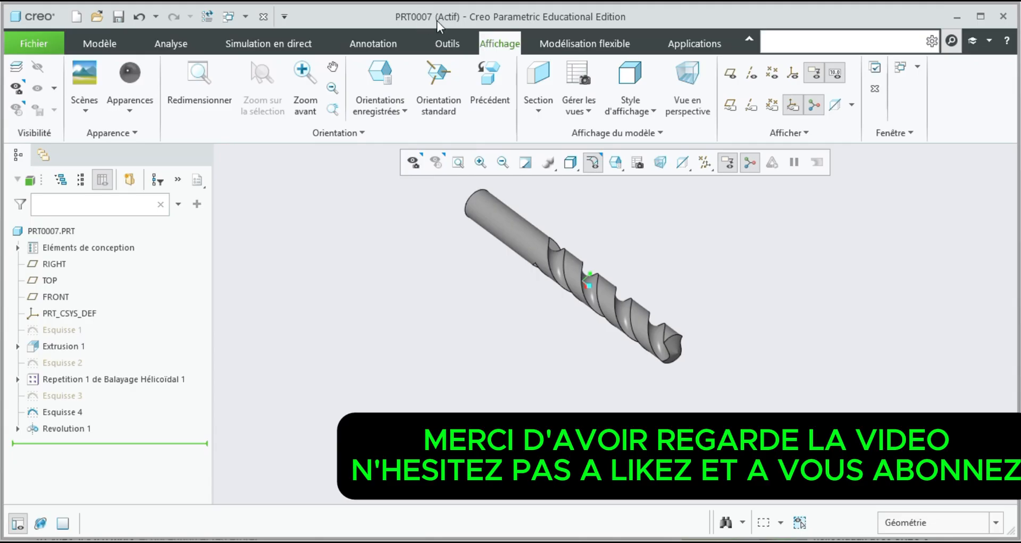